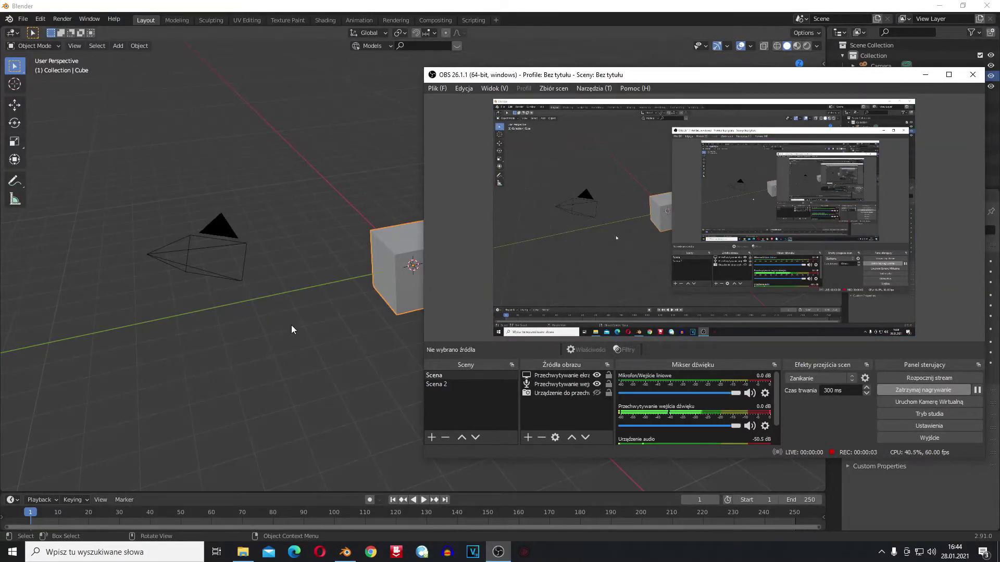
Delete Blender's default cube.
left_click(330, 324)
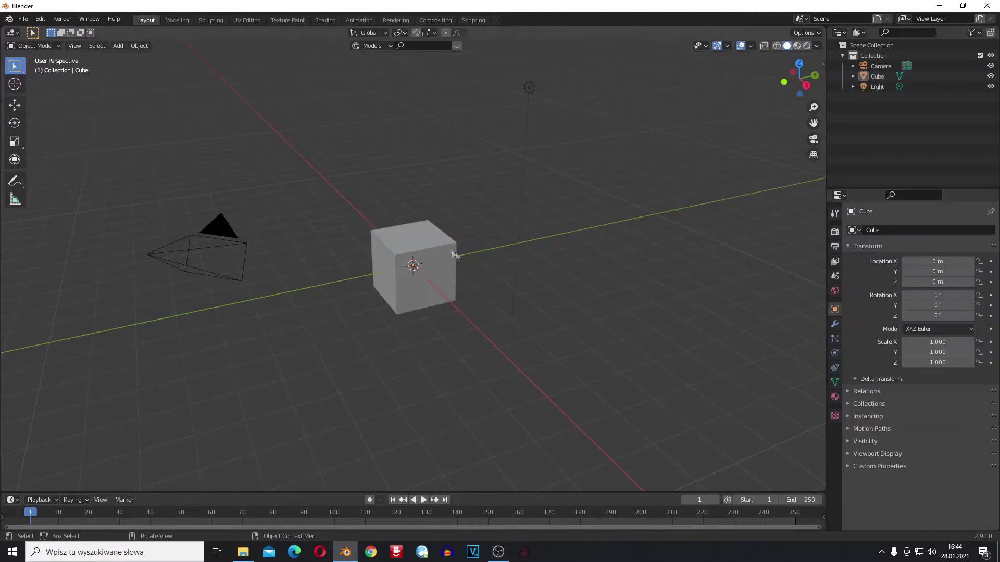
left_click(409, 255)
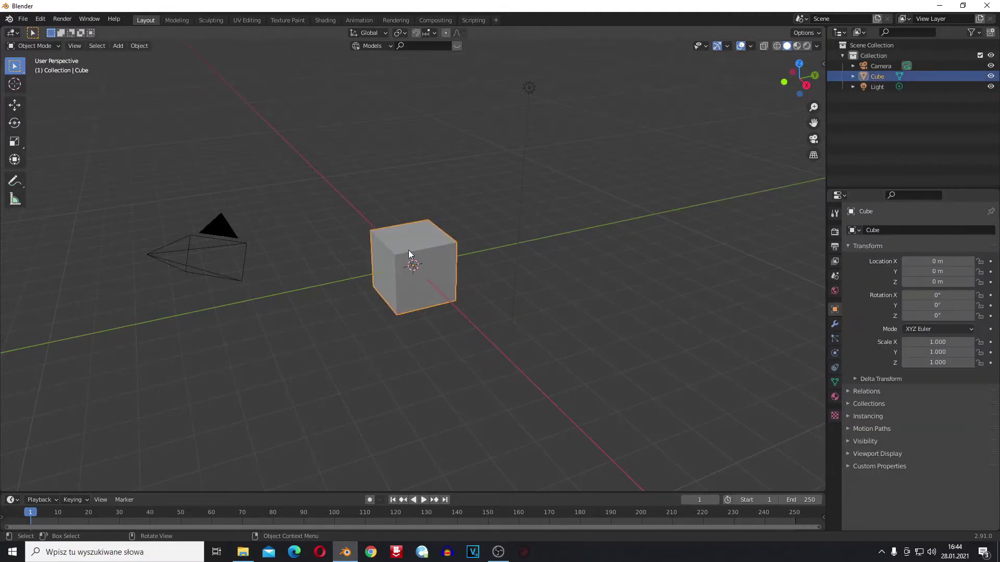
key("x")
left_click(409, 252)
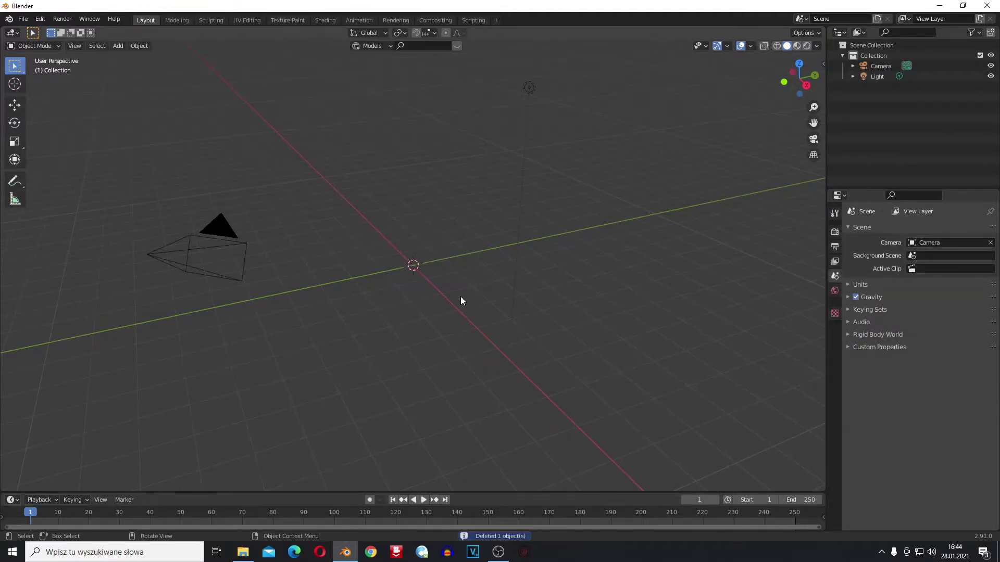
Add a plane and scale it up to 7.177 to serve as the floor.
key("shift+a")
left_click(513, 299)
key("s")
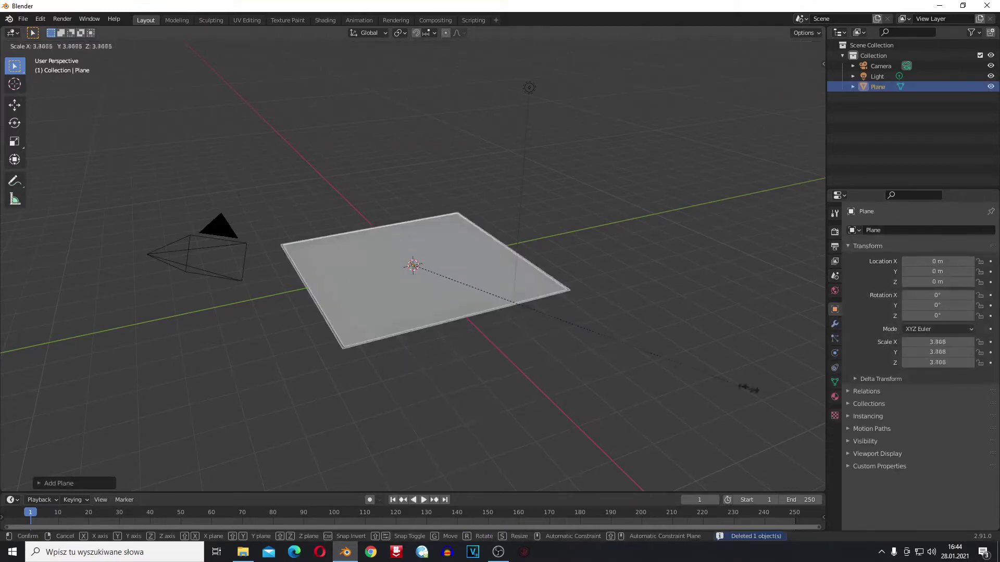
left_click(278, 440)
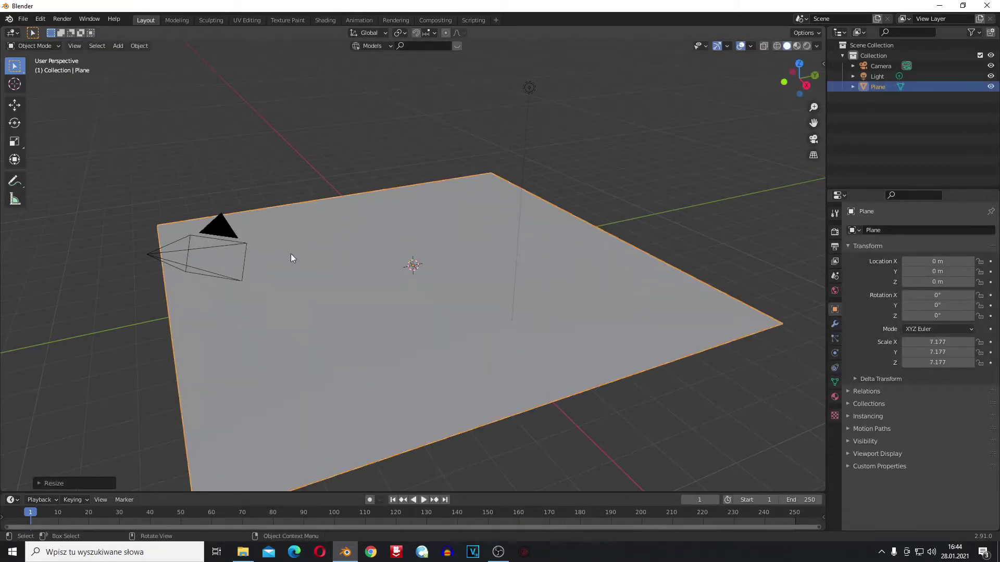
left_click(378, 296)
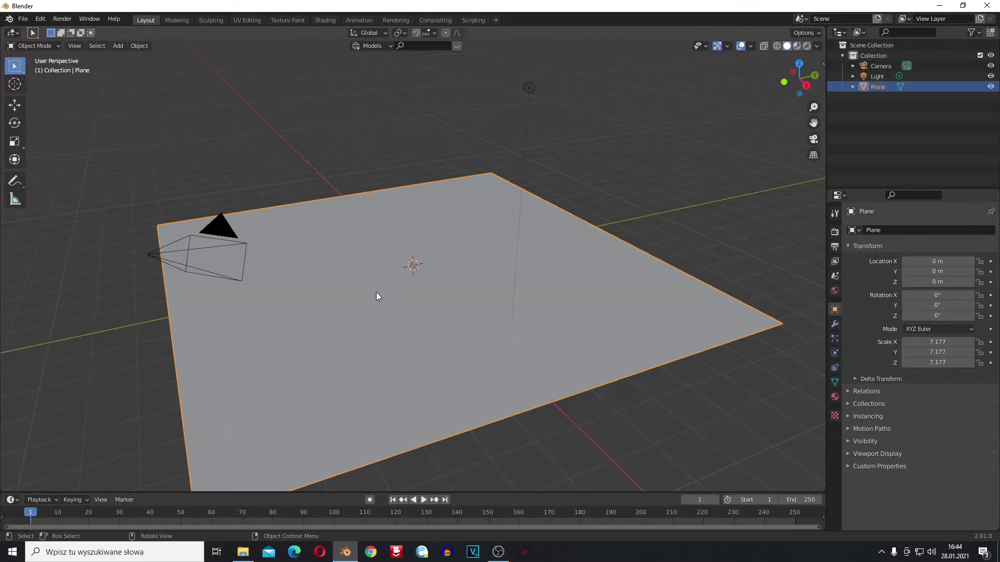
Duplicate the floor in place, rotate the copy 90° on Y and move it to X −6.81 m.
key("shift+d")
right_click(378, 292)
key("n")
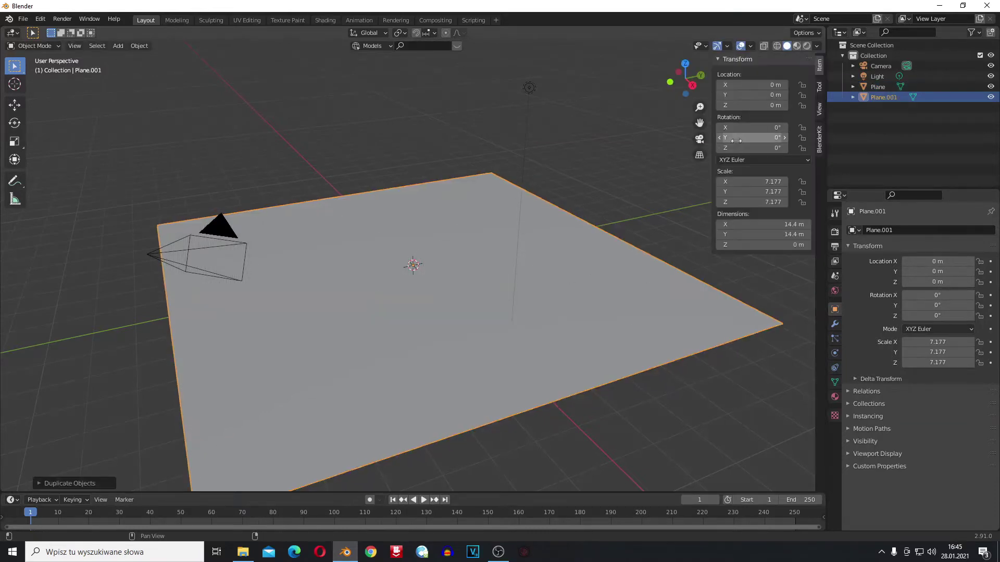
left_click_drag(736, 141, 770, 139)
left_click(735, 139)
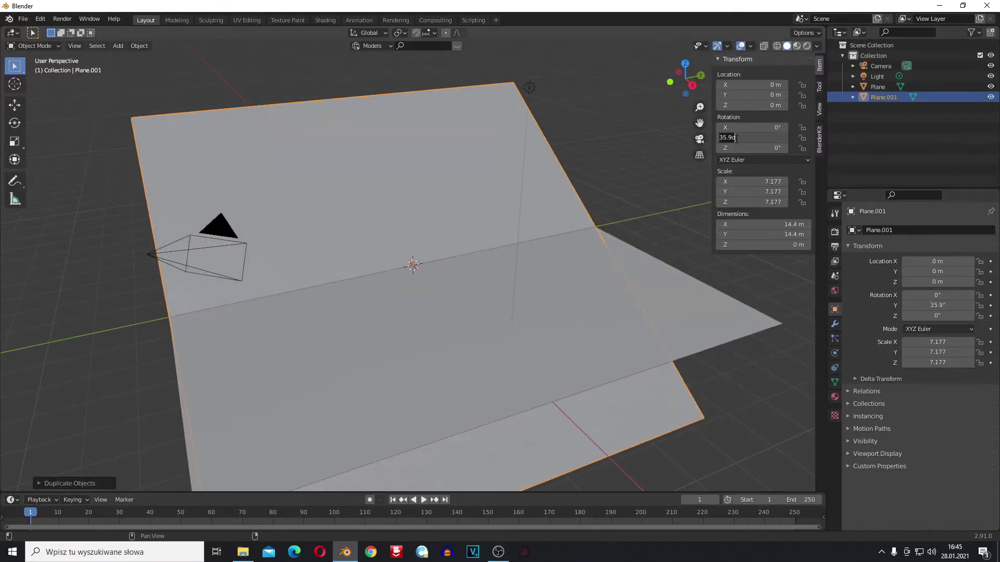
type("90")
key("Return")
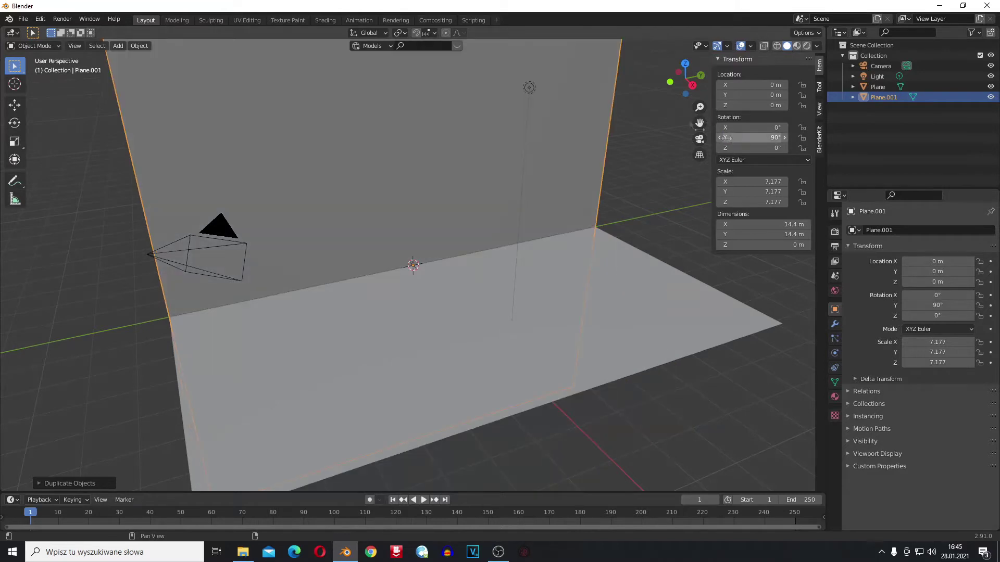
left_click_drag(749, 85, 725, 85)
Enter camera view, walk-navigate the camera to face the wall, then select the wall plane.
left_click(587, 145)
scroll(588, 145, "up", 4)
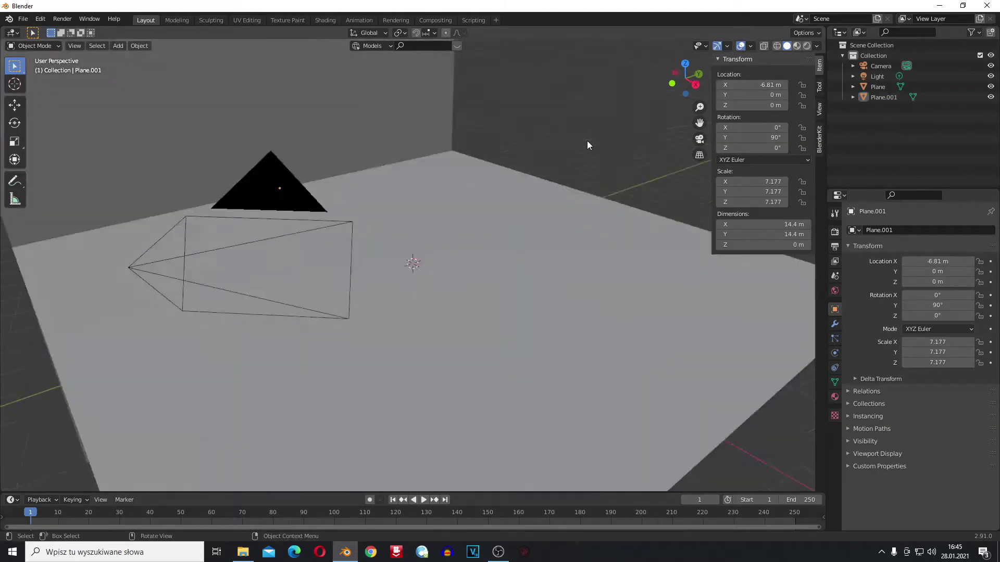
key("KP_0")
key("shift+grave")
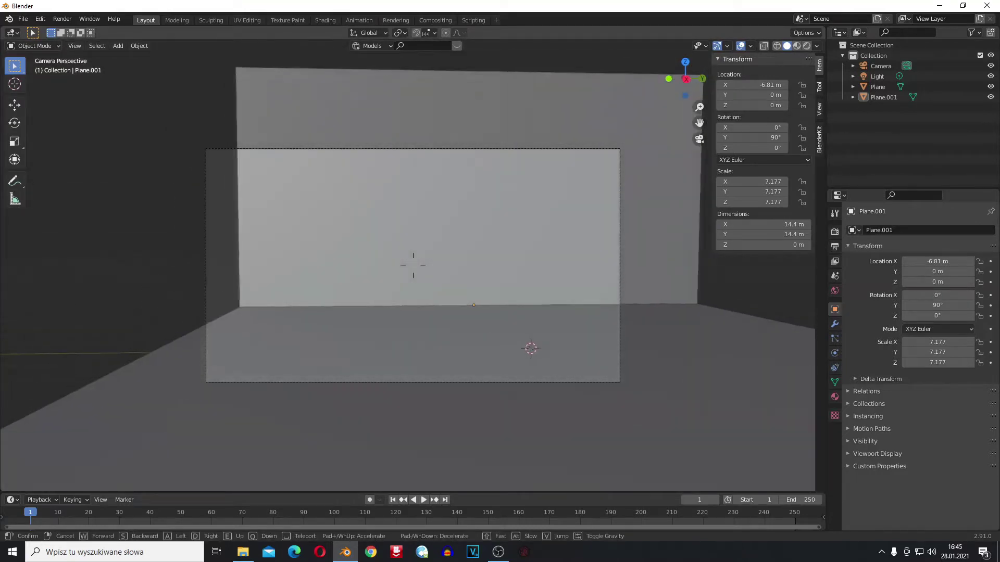
left_click(401, 295)
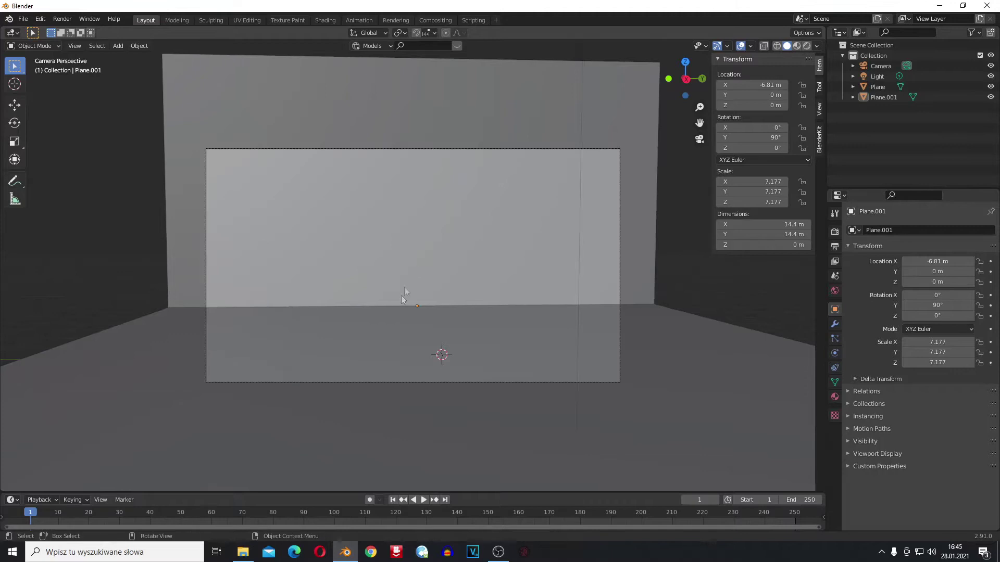
scroll(392, 318, "up", 2)
scroll(393, 320, "down", 2)
left_click(411, 281)
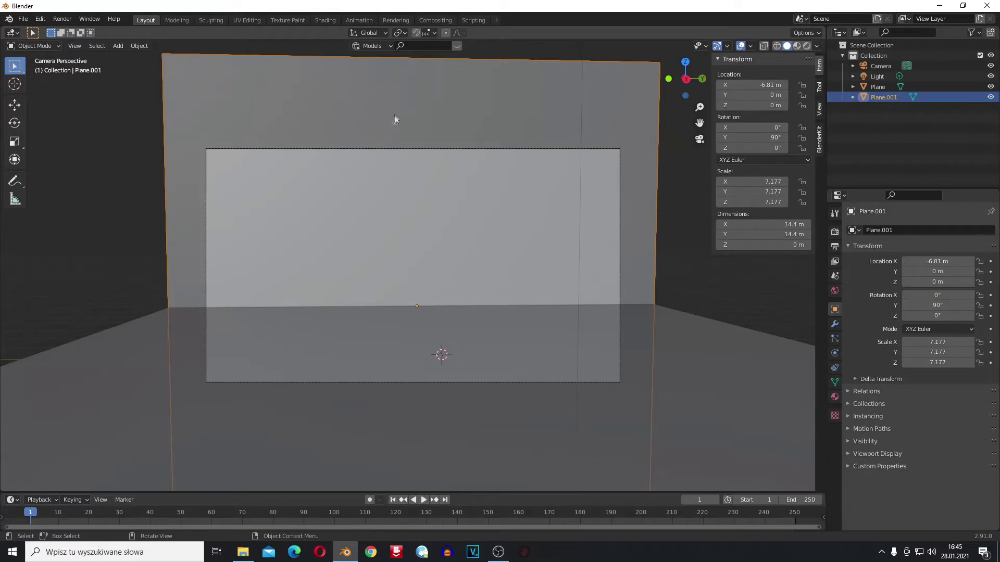
In Edit Mode, subdivide the wall plane with 8 cuts into a grid.
key("Tab")
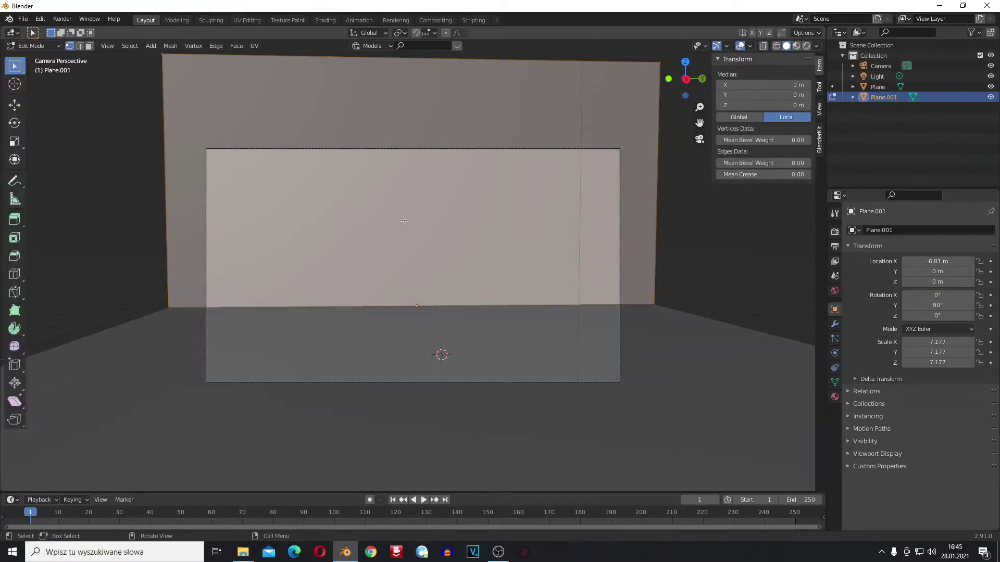
right_click(404, 222)
right_click(290, 168)
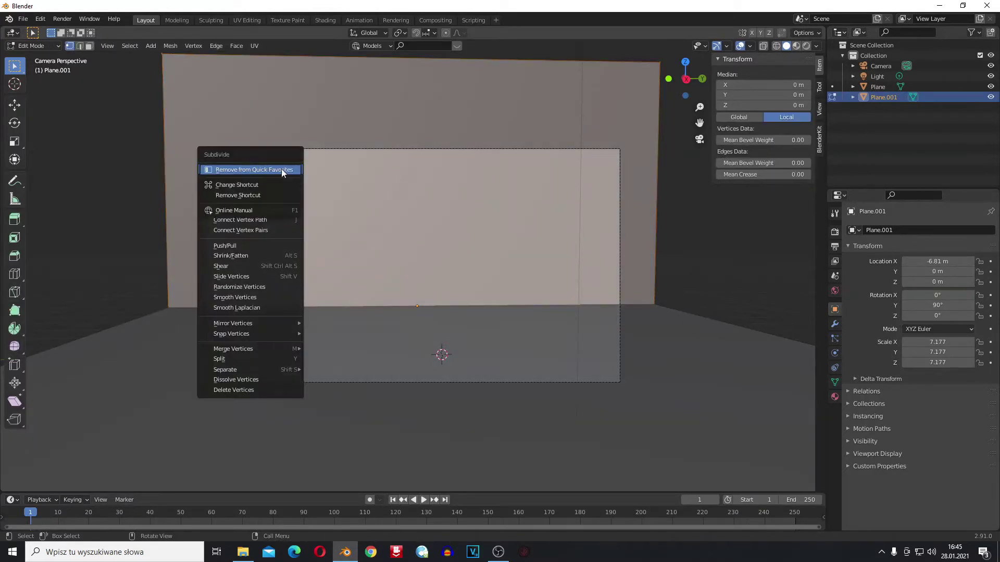
right_click(411, 218)
left_click(367, 218)
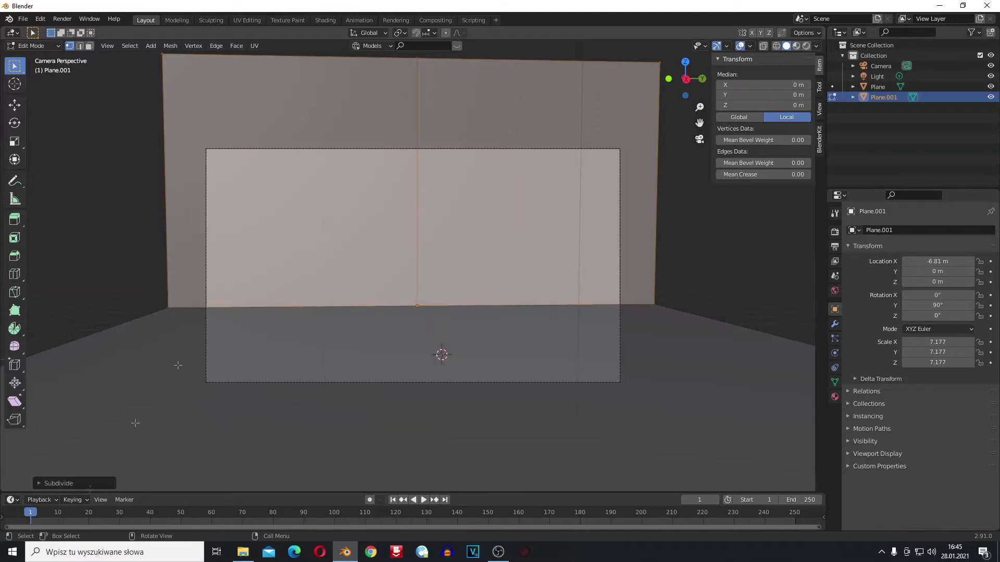
left_click(49, 483)
left_click_drag(132, 412, 161, 411)
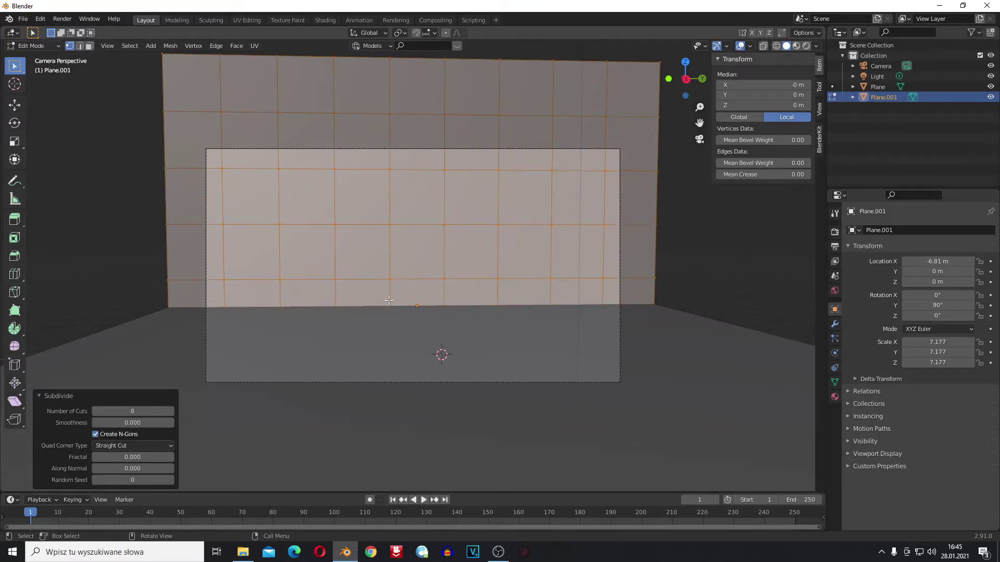
Face-select the two bottom-centre wall faces and separate them into their own object.
left_click(419, 288)
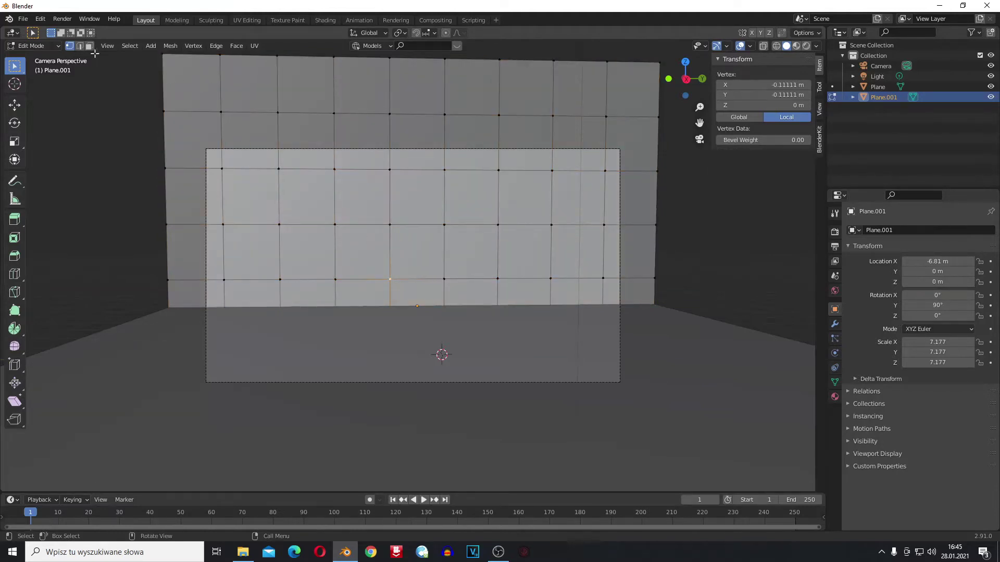
left_click(89, 46)
left_click(417, 293)
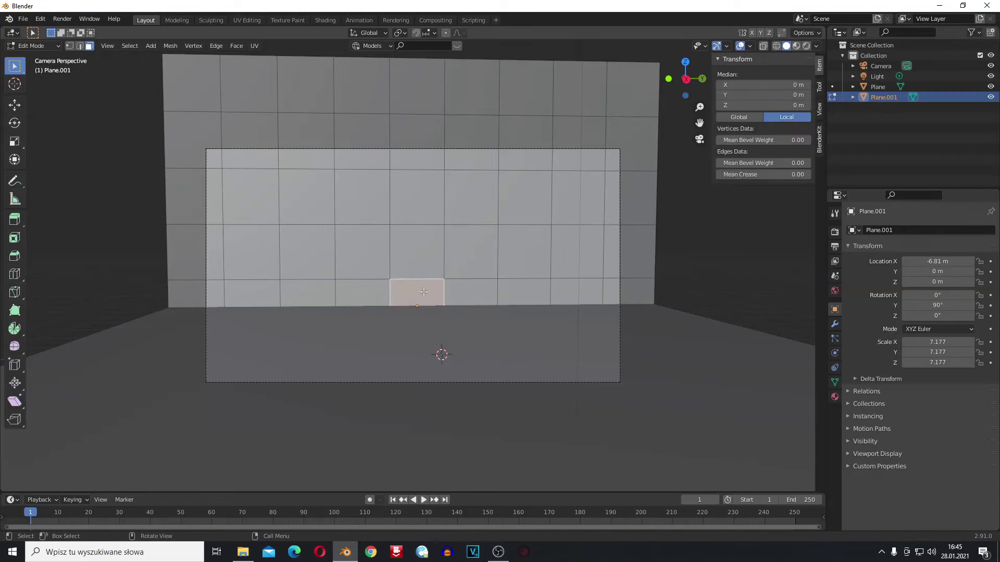
left_click(413, 245, "shift")
right_click(412, 255)
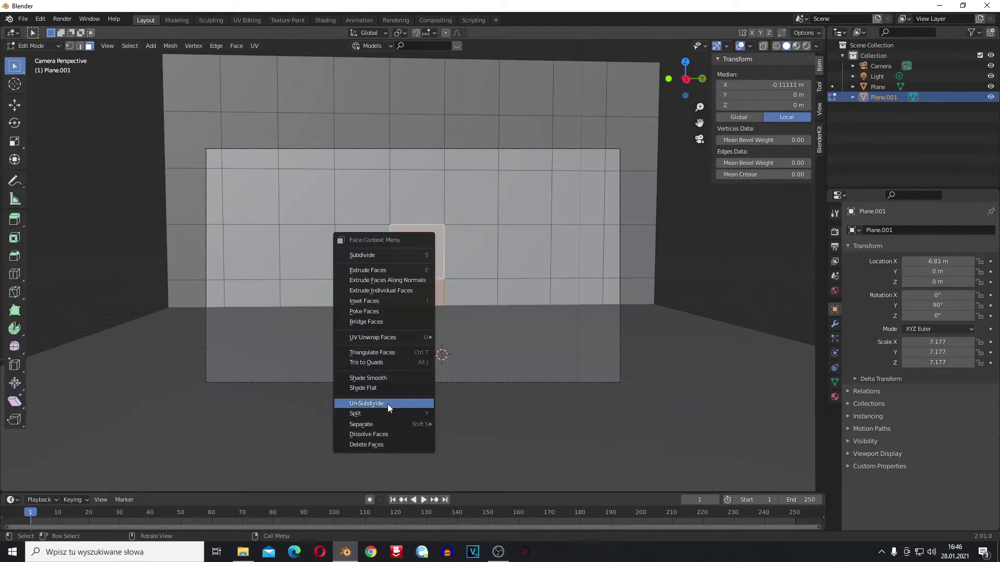
mouse_move(377, 423)
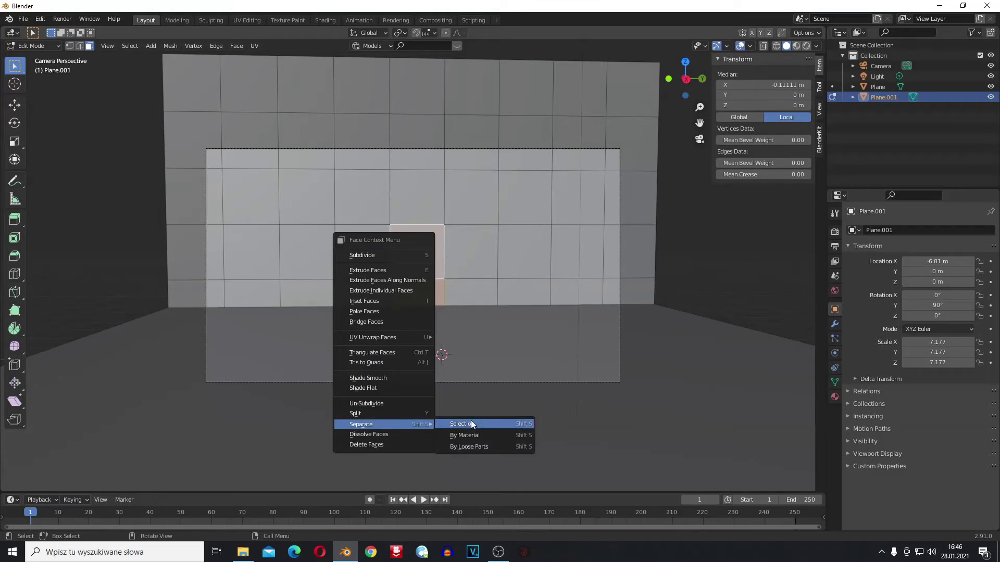
left_click(454, 423)
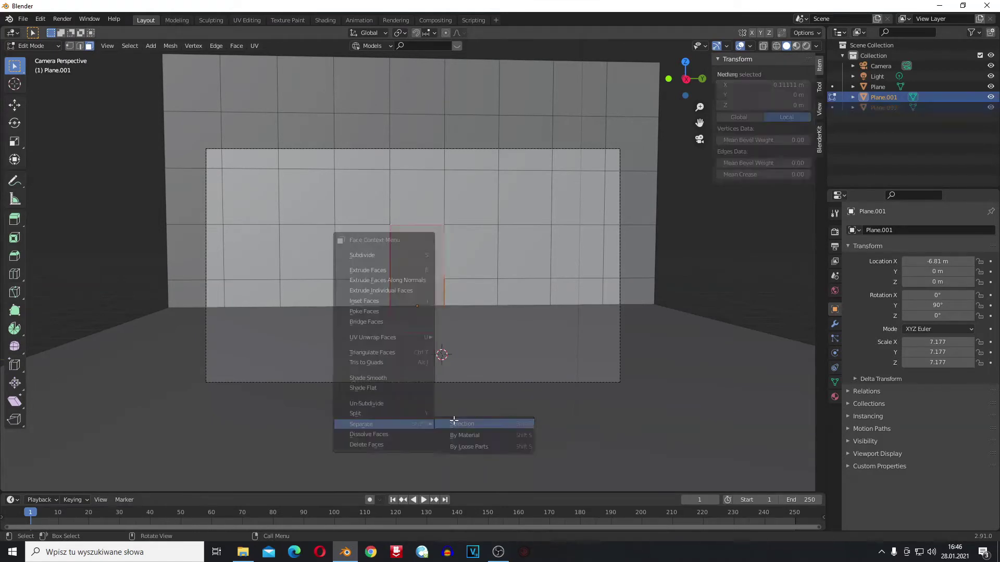
Back in Object Mode, delete the separated Plane.002 to leave a doorway.
key("Tab")
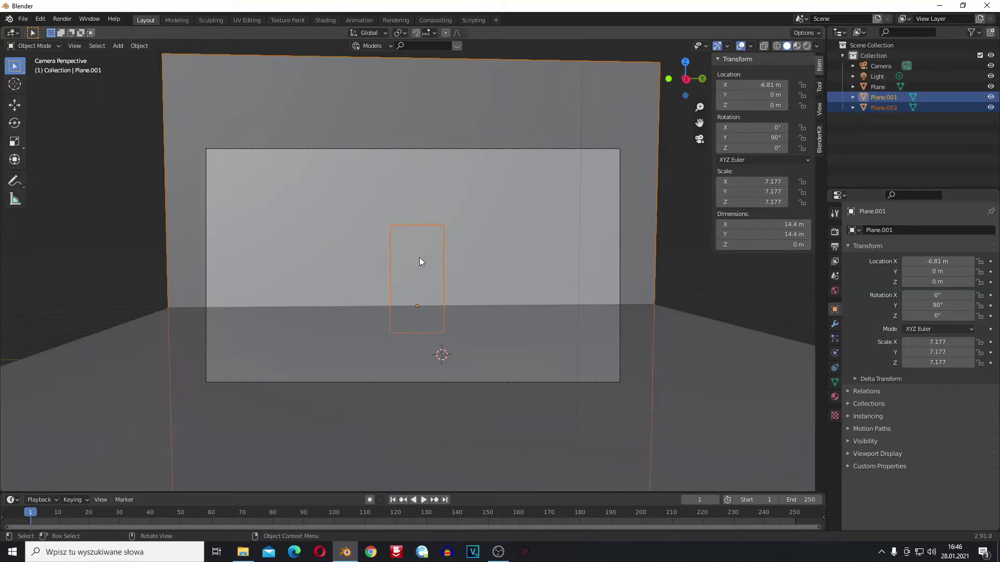
left_click(414, 257)
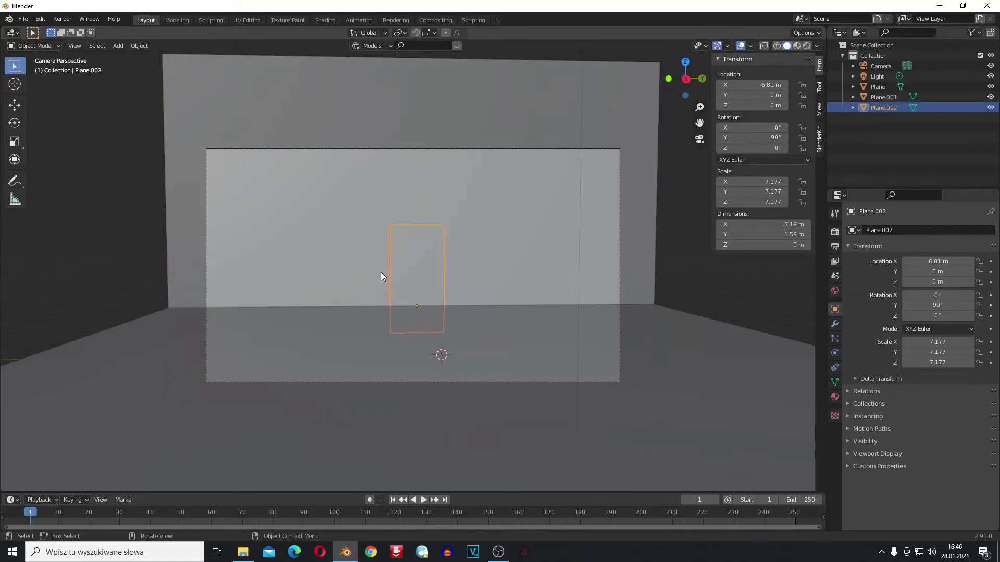
key("x")
left_click(411, 274)
scroll(411, 274, "up", 2)
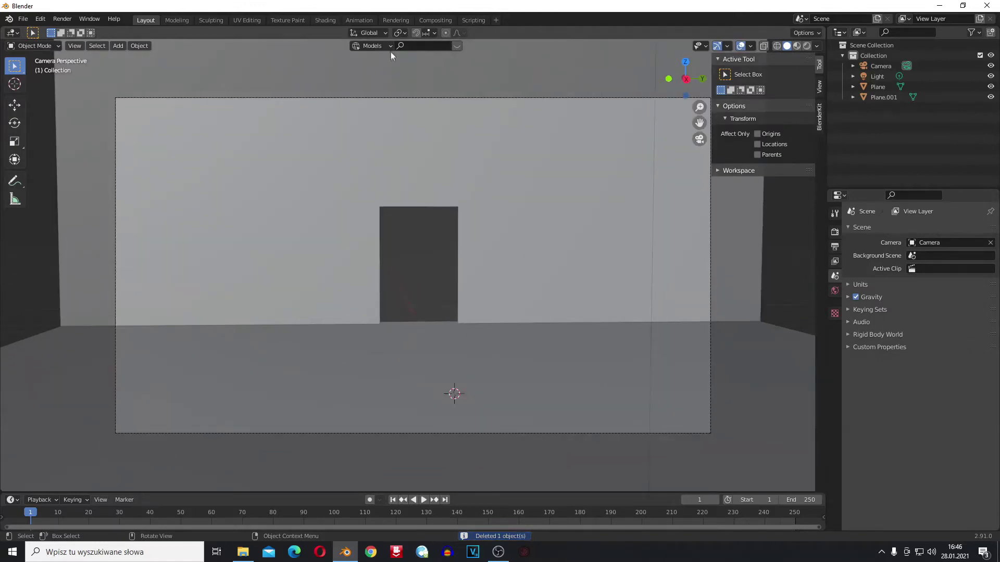
Switch the BlenderKit search to materials and page through the 'wall' results.
left_click(391, 46)
left_click(404, 69)
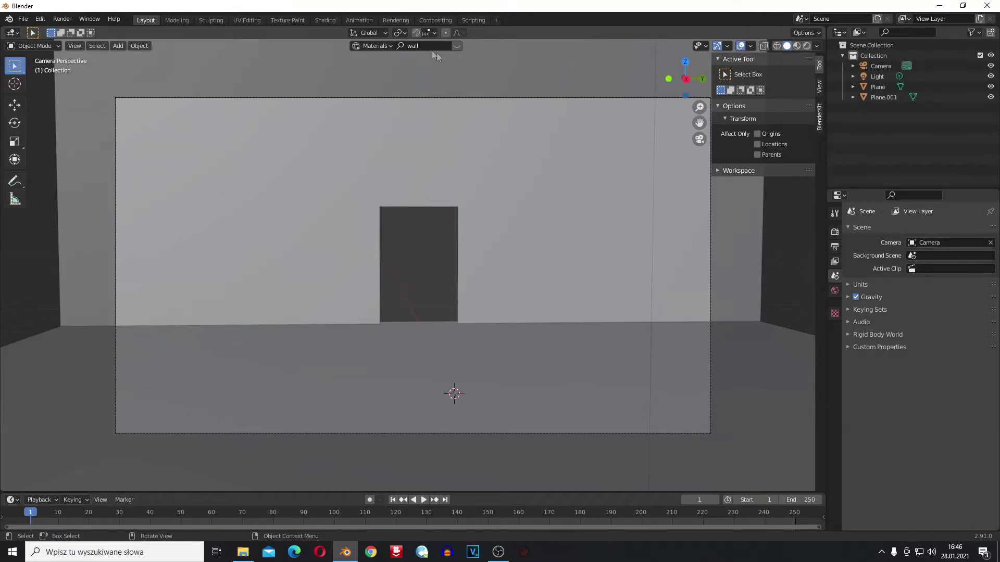
mouse_move(122, 109)
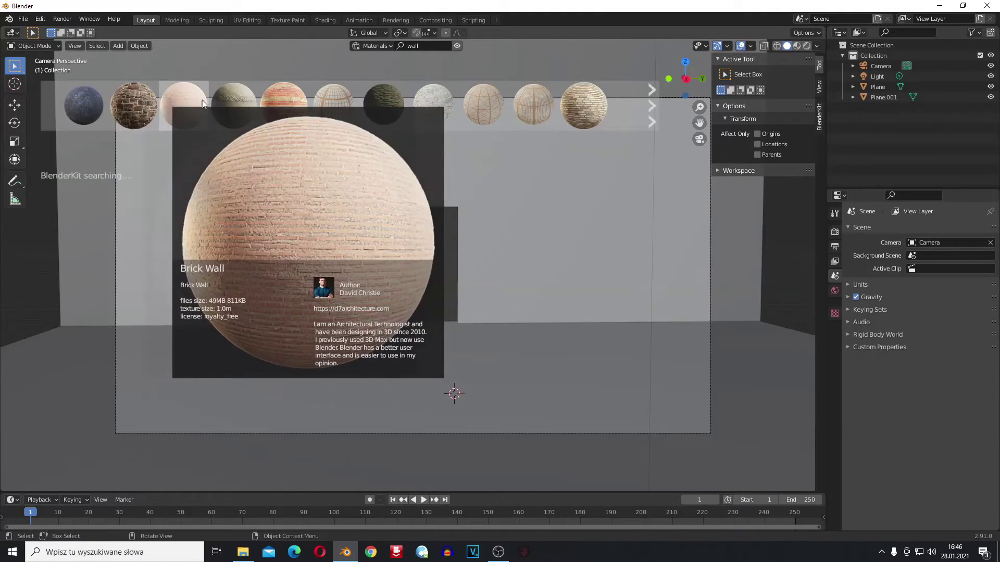
mouse_move(400, 100)
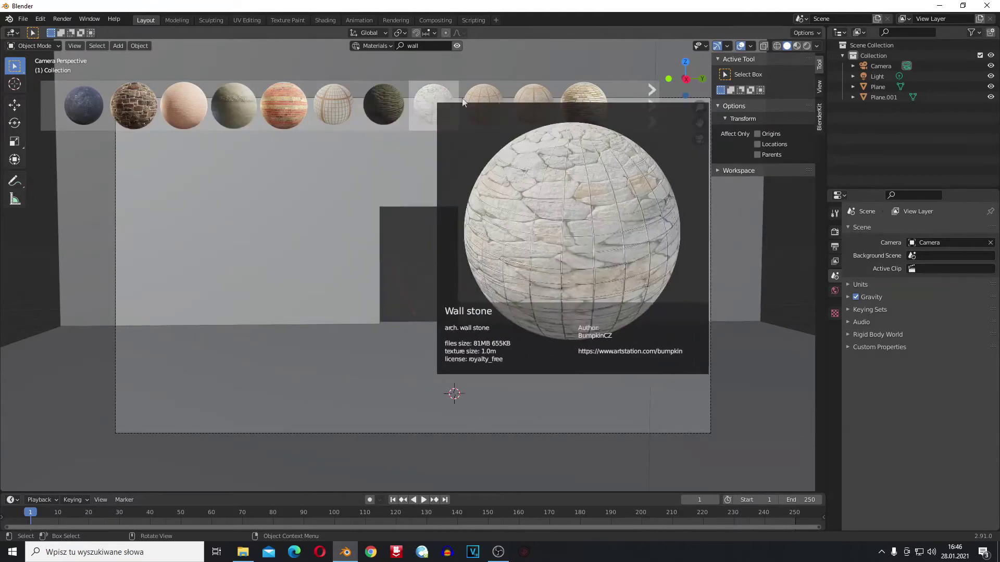
left_click(651, 95)
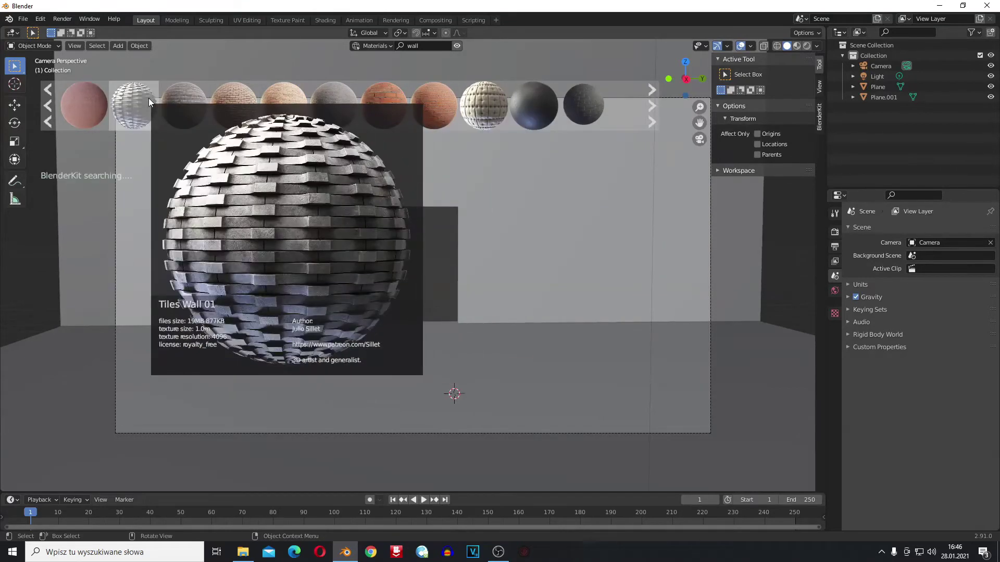
mouse_move(601, 110)
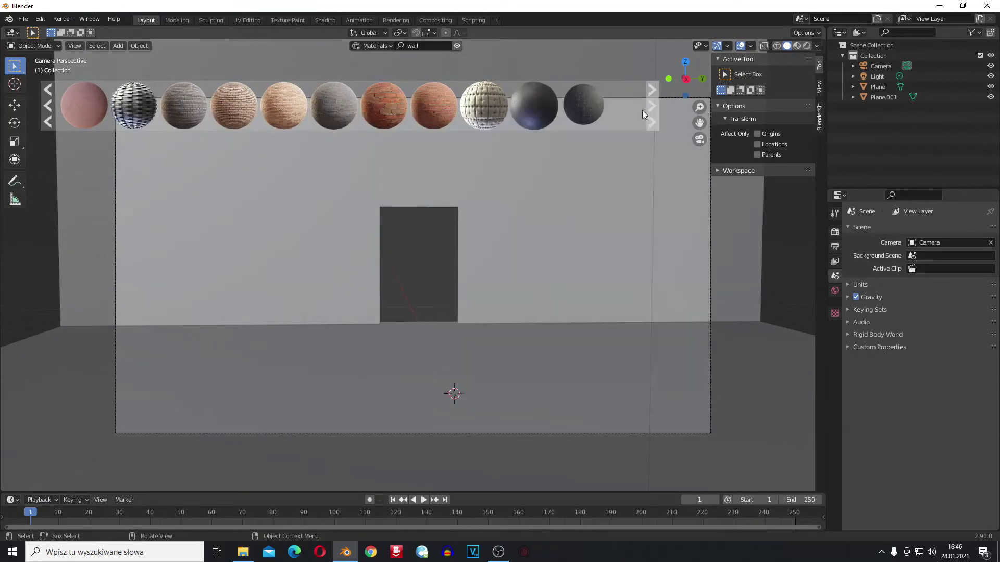
left_click(644, 109)
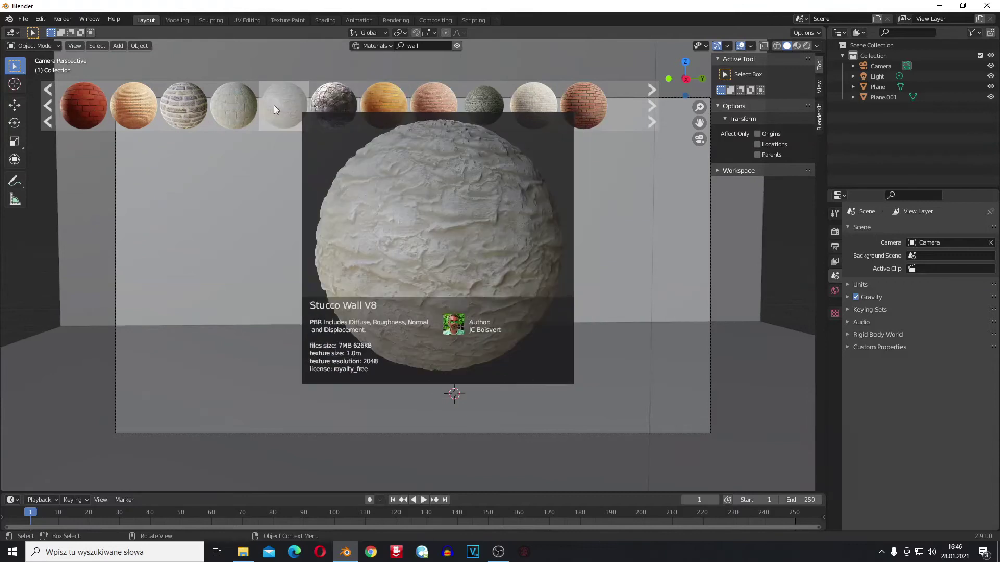
mouse_move(87, 100)
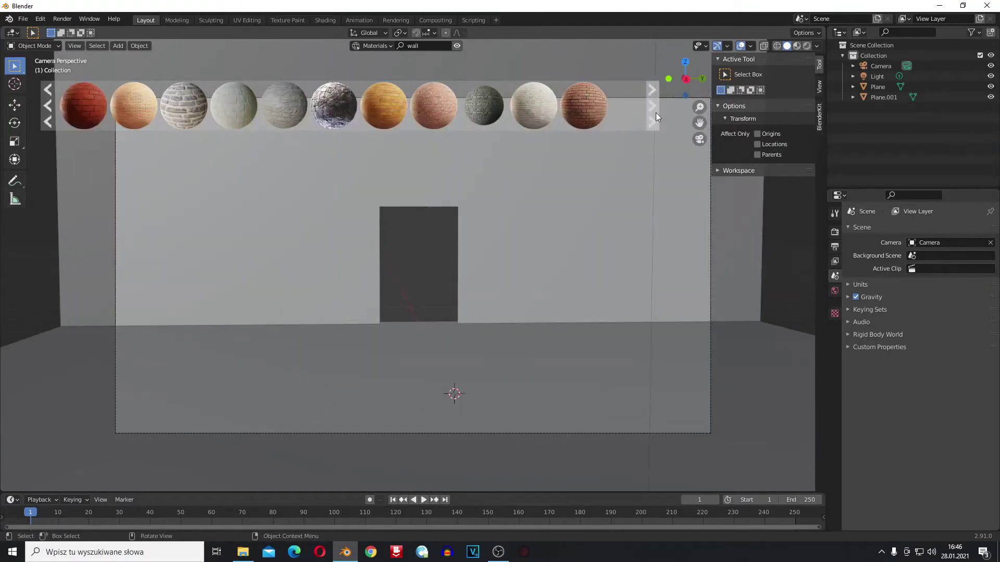
left_click(654, 110)
mouse_move(571, 116)
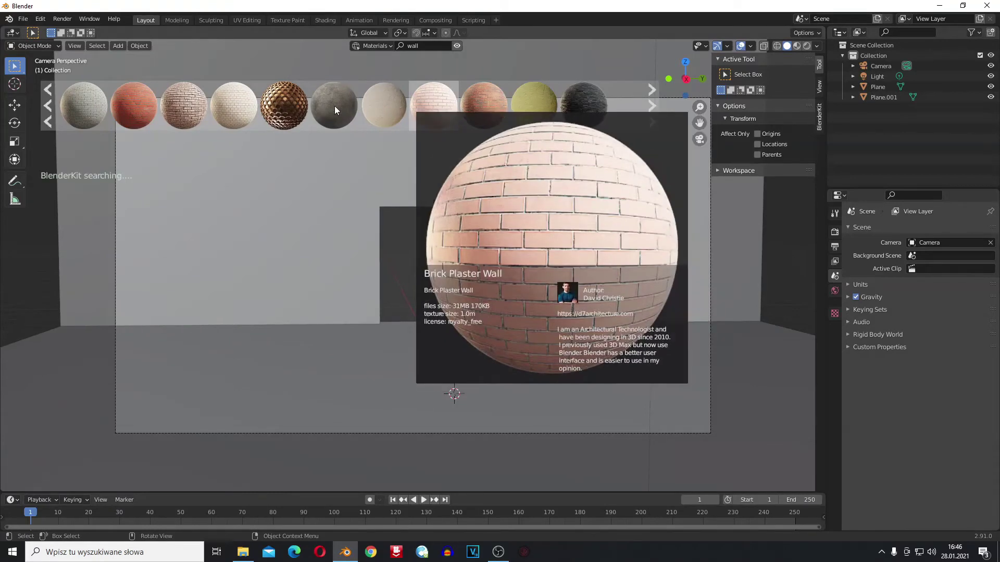
mouse_move(156, 113)
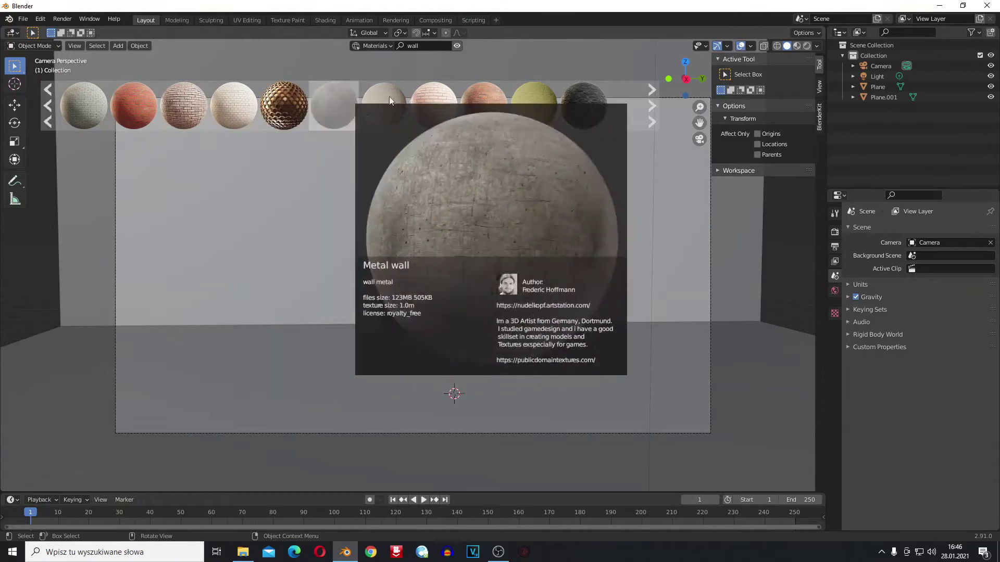
mouse_move(285, 99)
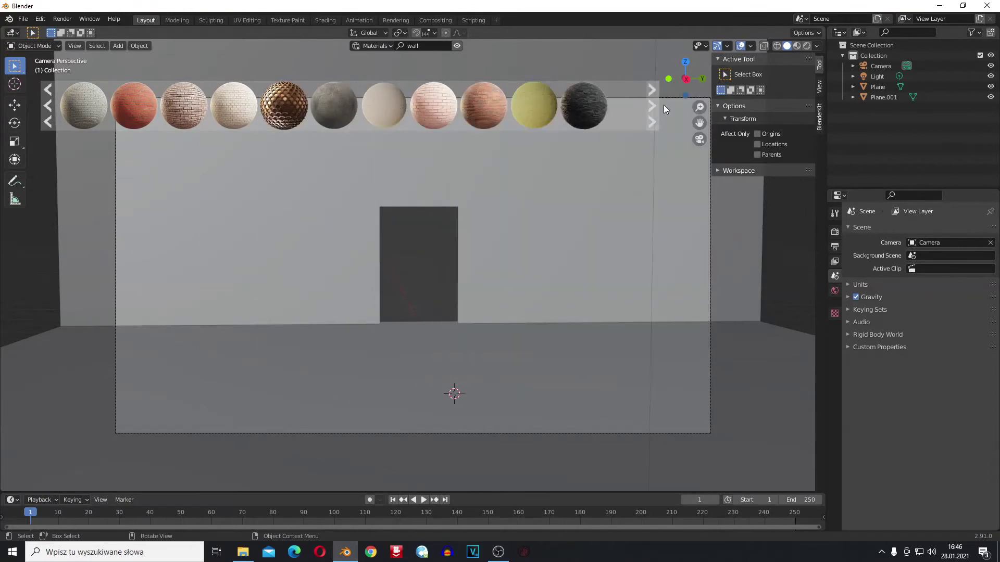
Select the wall Plane.001 and apply the Brick wall paint material to it.
left_click(663, 104)
left_click(652, 103)
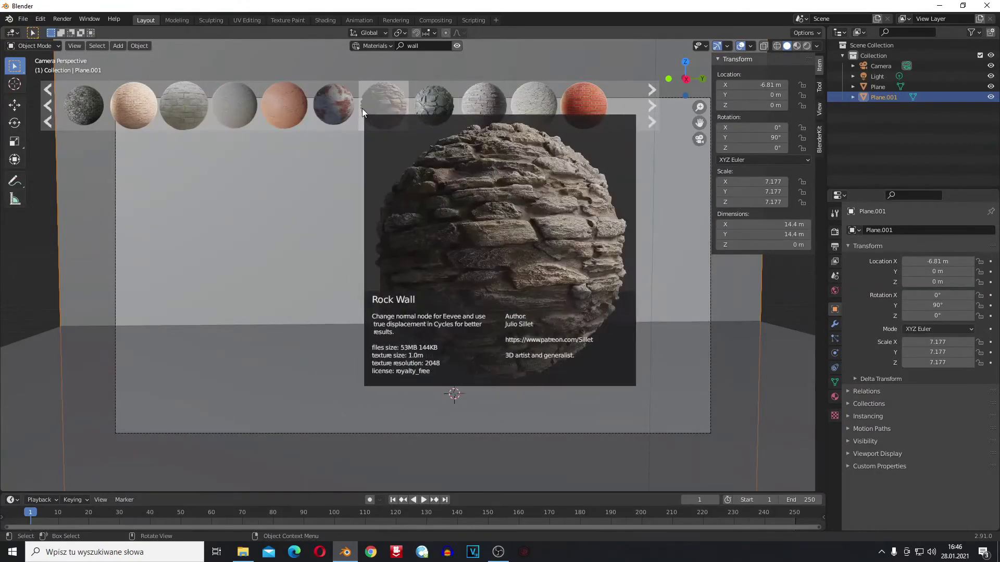
left_click(339, 108)
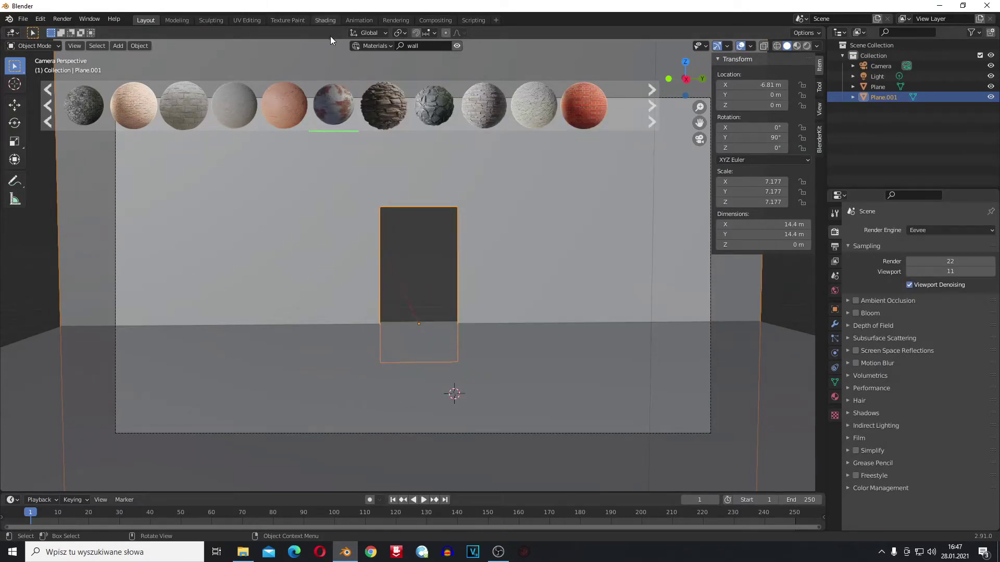
left_click(330, 22)
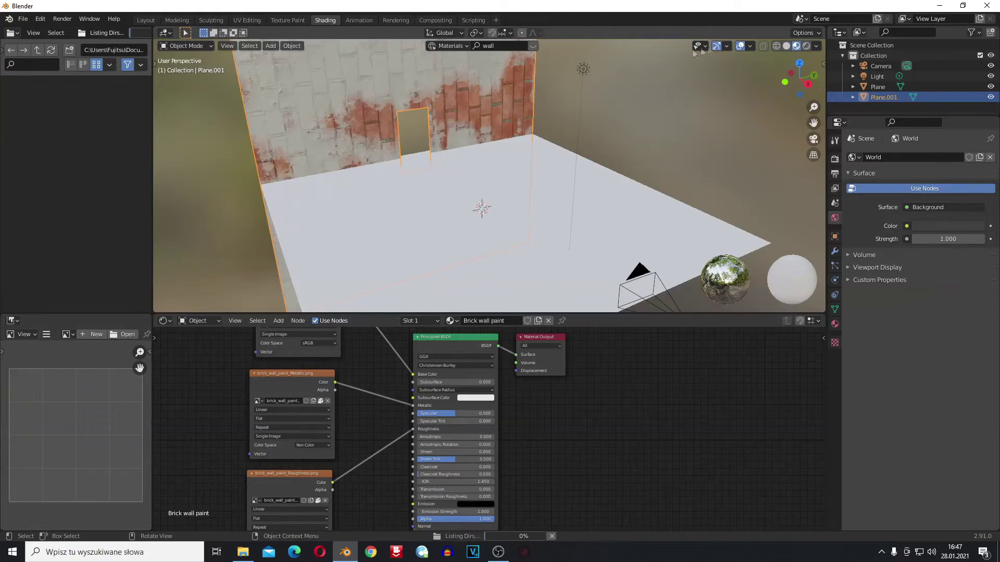
Preview the brick wall in Rendered viewport shading through the camera.
left_click(806, 45)
key("KP_0")
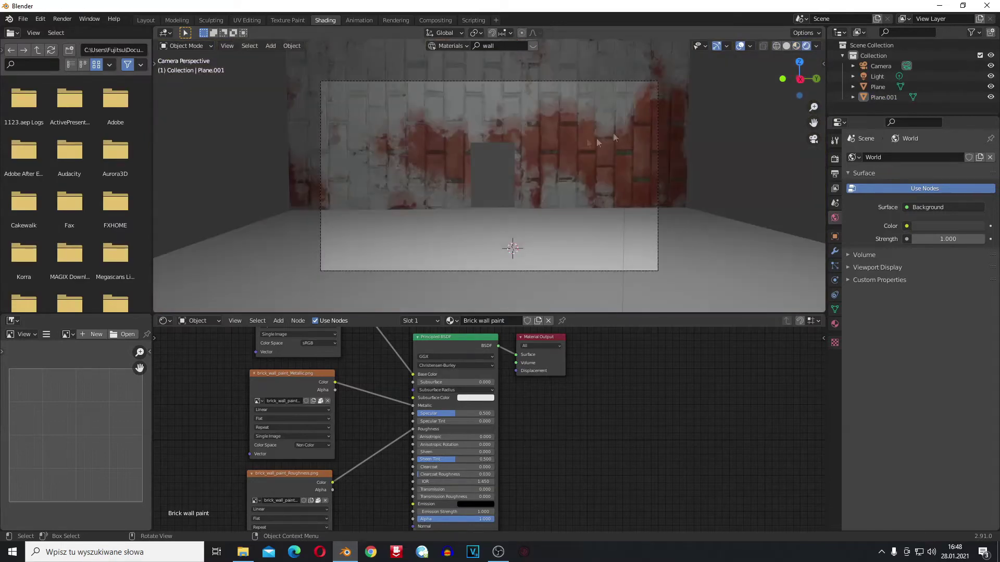
scroll(614, 132, "up", 2)
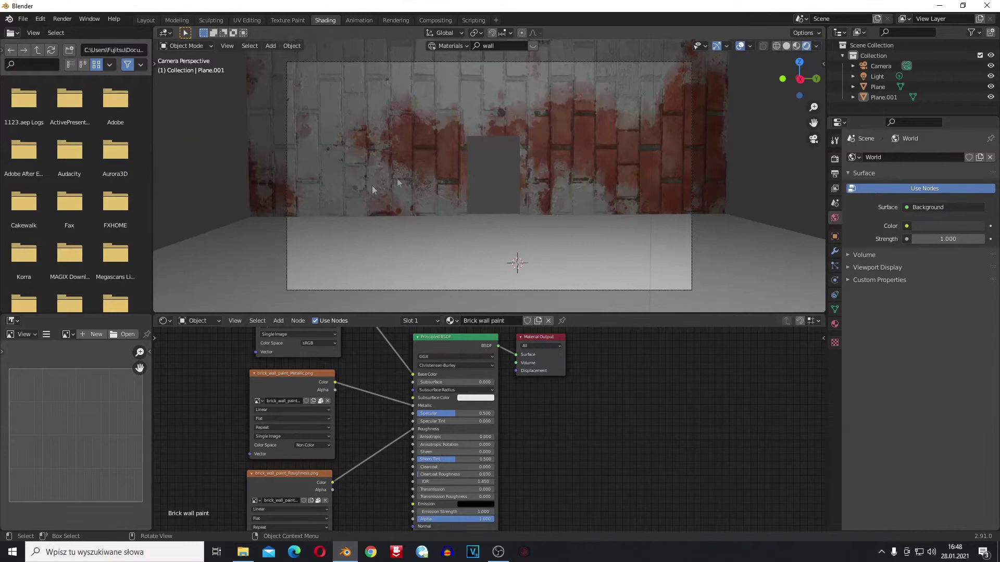
scroll(372, 190, "down", 5)
scroll(236, 389, "down", 4)
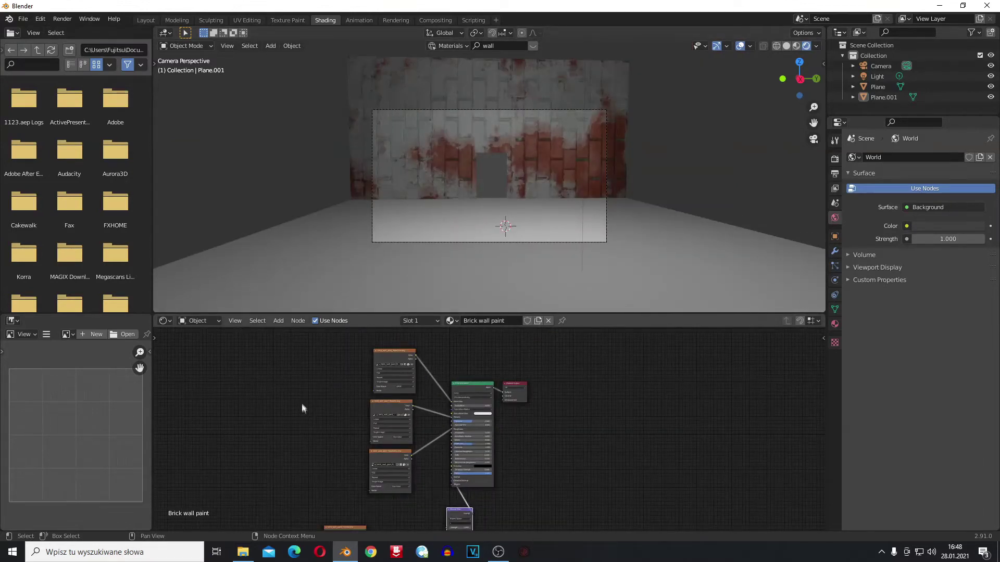
Add a Texture Coordinate node to the Brick wall paint node tree.
key("shift+a")
left_click(296, 401)
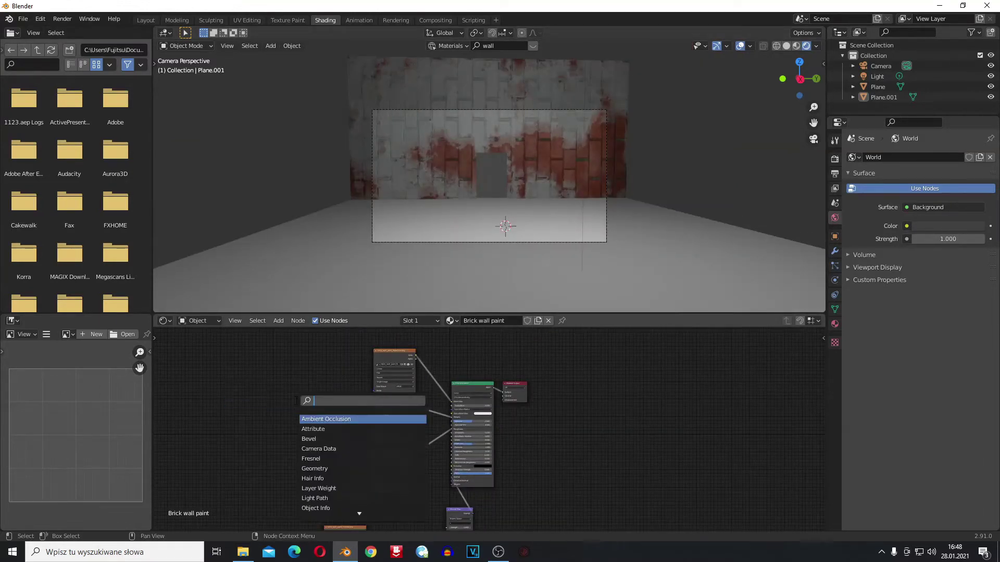
type("tex")
key("Escape")
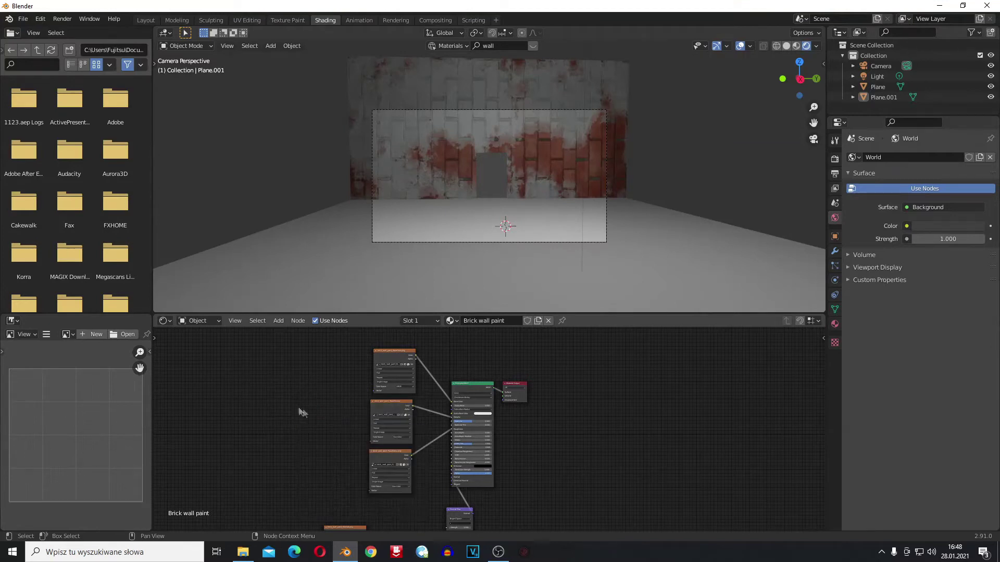
key("shift+a")
left_click(283, 379)
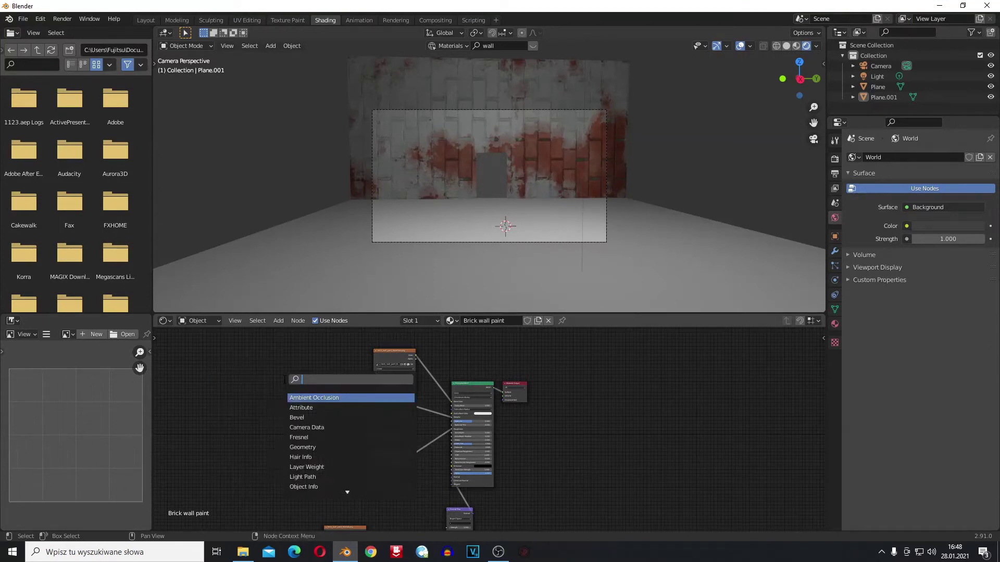
type("te")
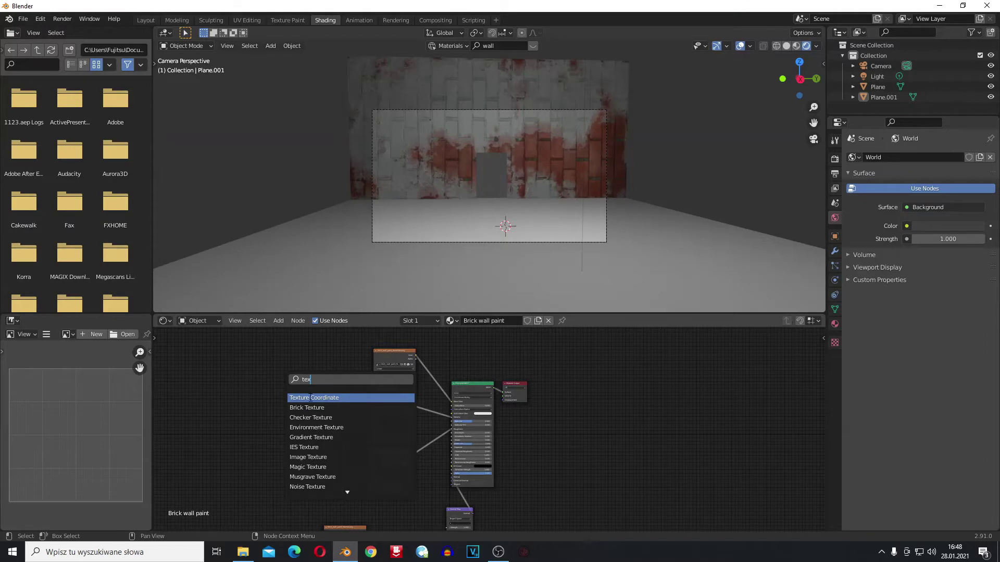
type("x")
key("Return")
left_click(261, 383)
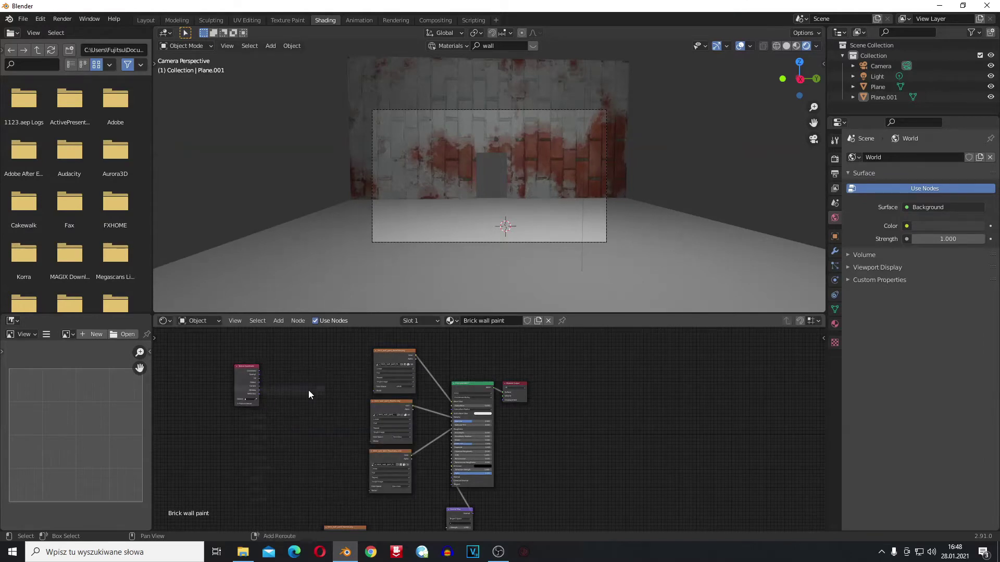
Add a Mapping node via node search for 'map'.
key("shift+a")
left_click(304, 389)
type("map")
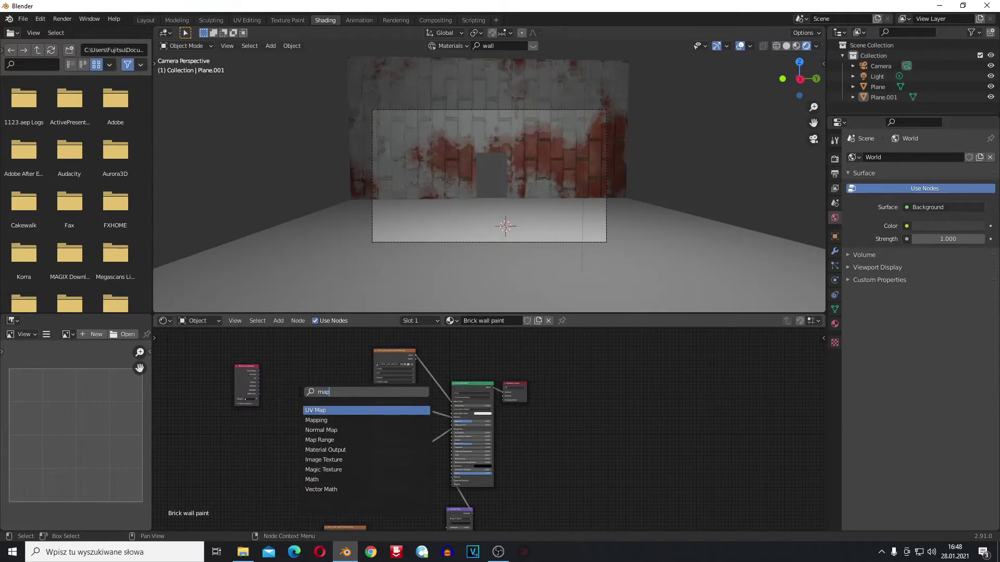
left_click(320, 420)
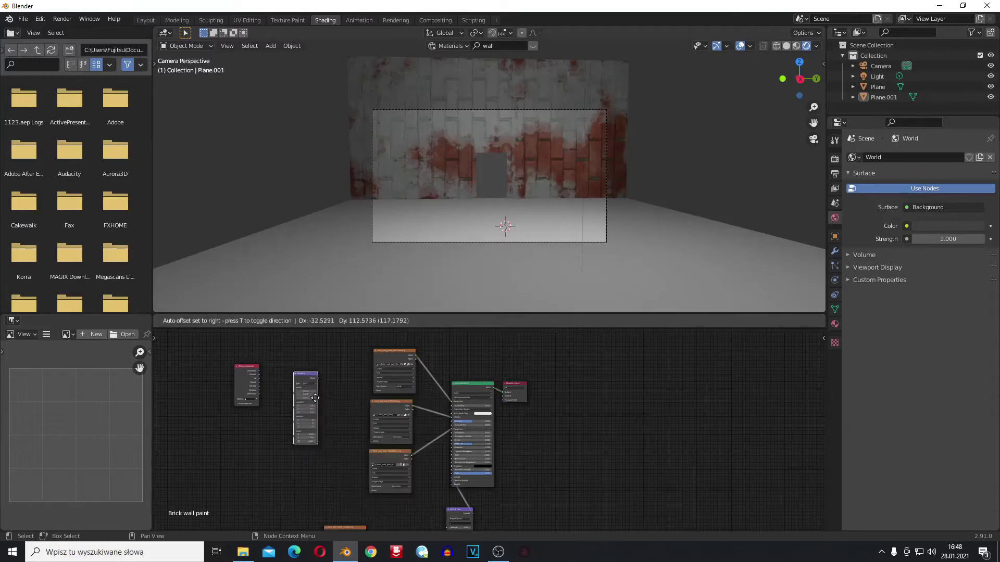
Link Generated coordinates into Mapping, and Mapping's Vector into the top, middle and bottom image textures.
left_click(306, 380)
left_click_drag(259, 370, 373, 391)
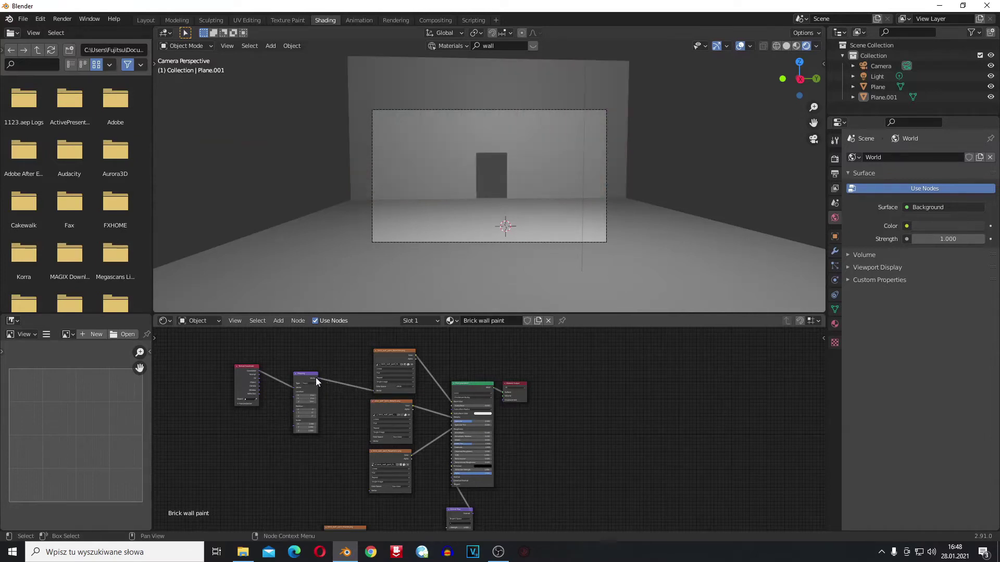
left_click_drag(316, 376, 370, 441)
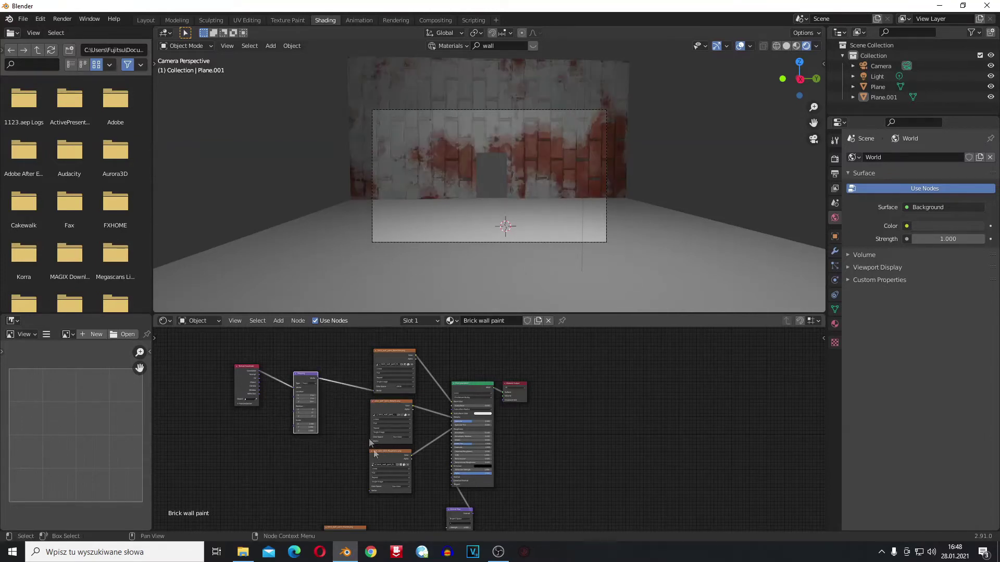
left_click_drag(317, 378, 371, 489)
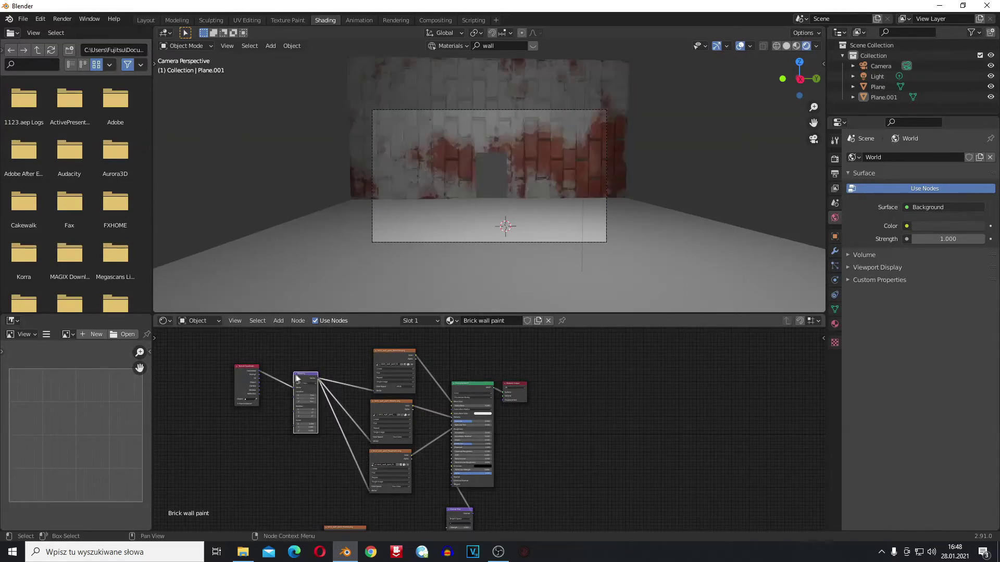
left_click_drag(317, 381, 299, 379)
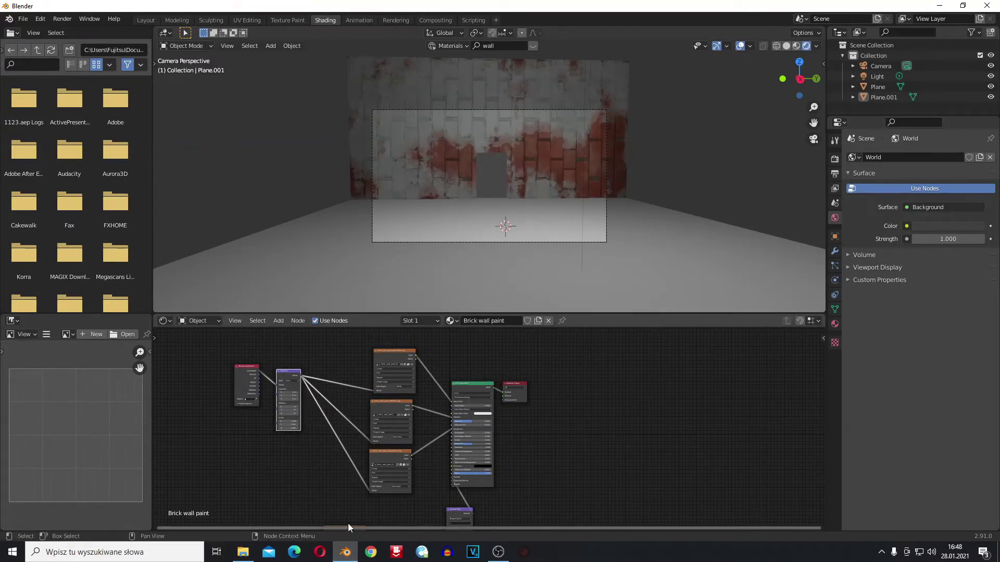
scroll(327, 496, "down", 1)
left_click_drag(368, 511, 372, 490)
left_click_drag(327, 384, 354, 523)
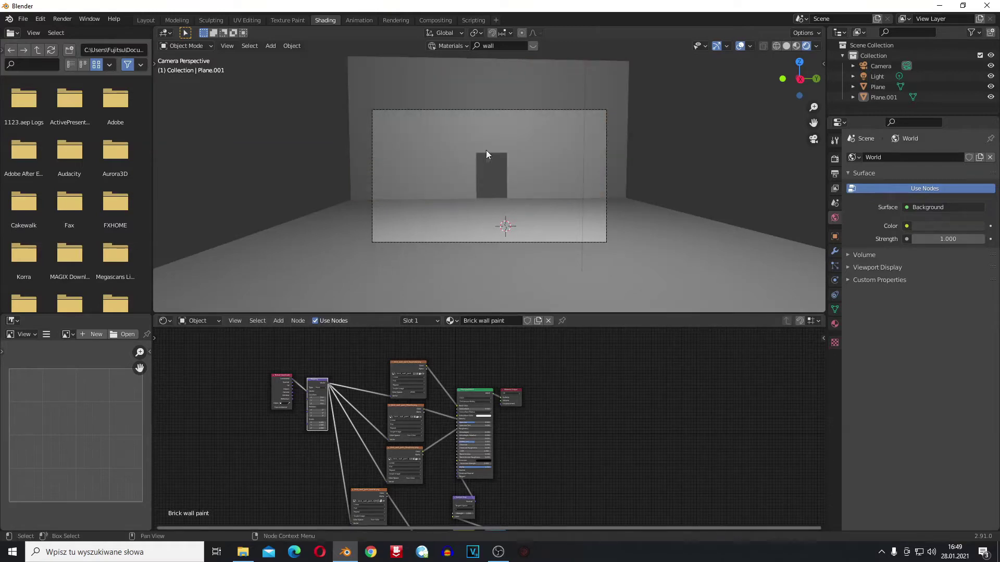
scroll(453, 152, "up", 3)
Select three upper wall faces in Edit Mode and separate them into a new object.
left_click(424, 154)
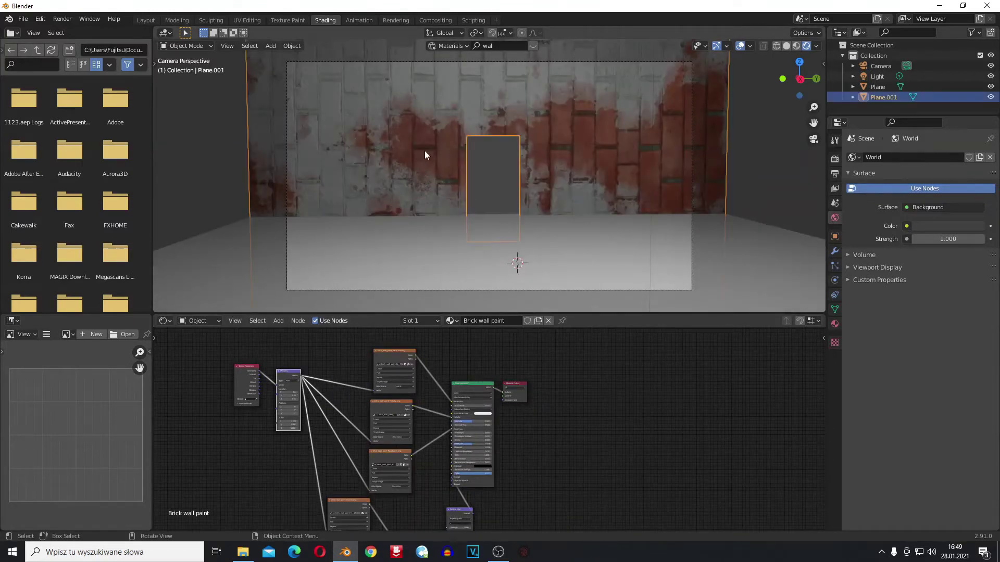
key("Tab")
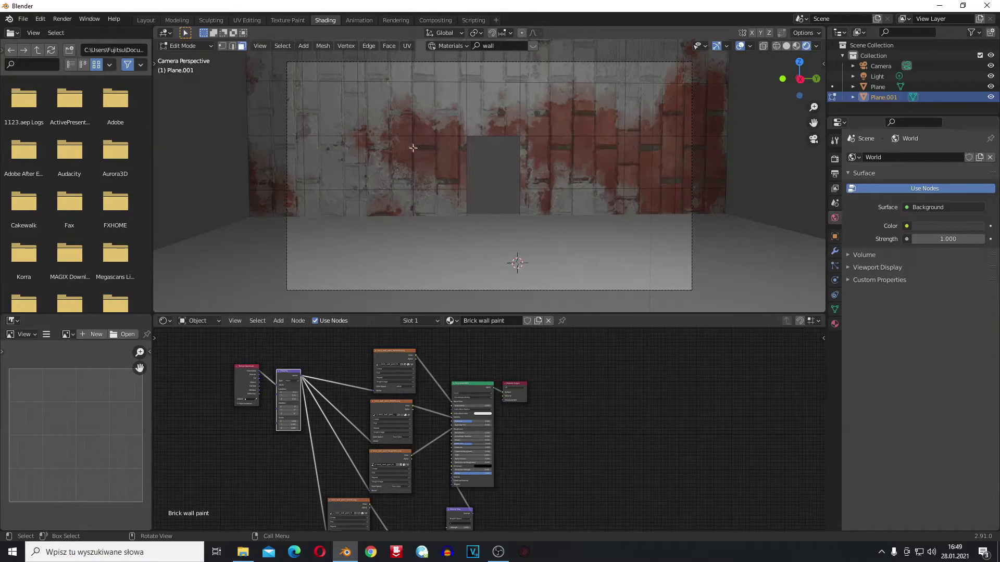
right_click(392, 93)
left_click(399, 124)
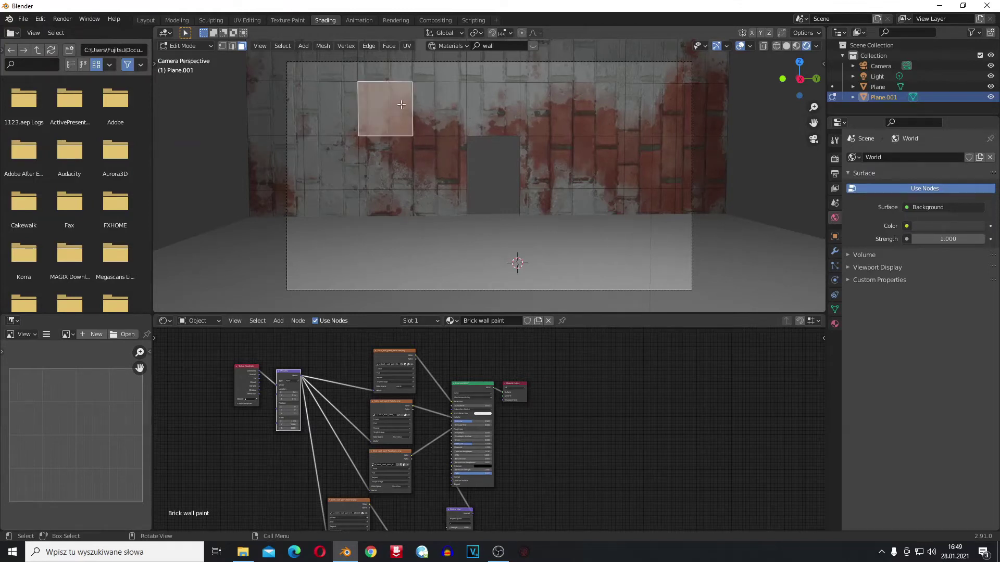
left_click(592, 100, "shift")
left_click(668, 115, "shift")
right_click(599, 119)
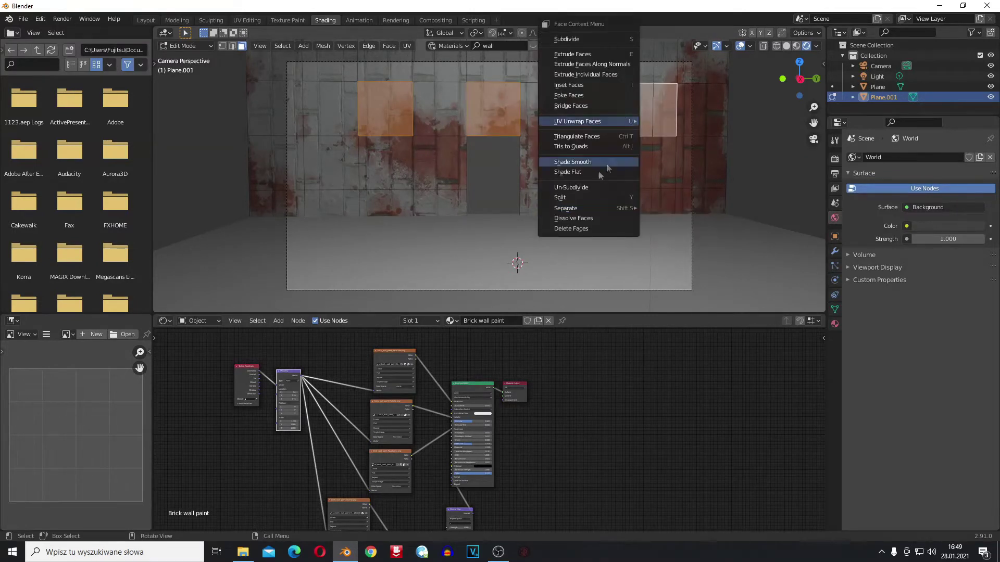
mouse_move(614, 208)
left_click(678, 208)
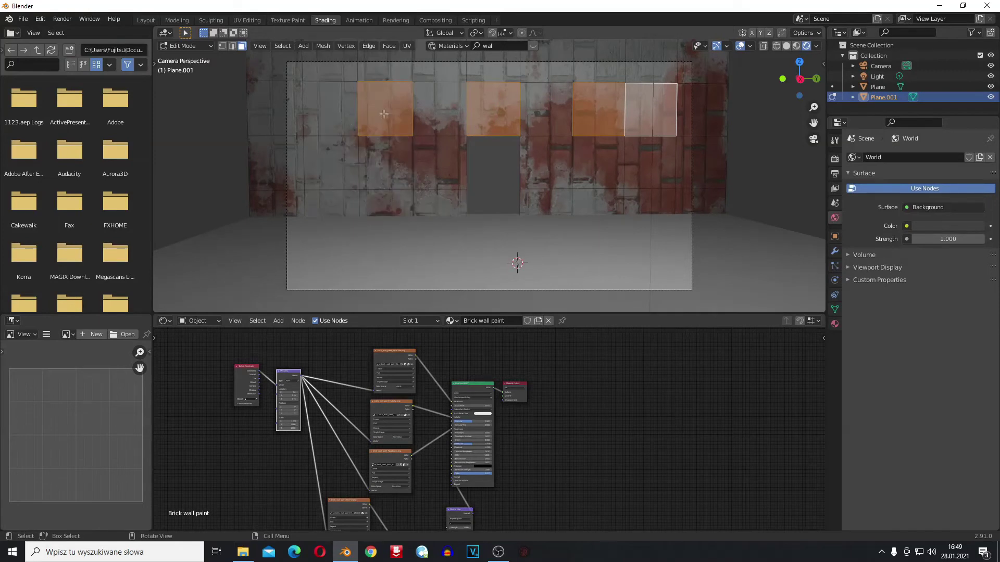
key("Tab")
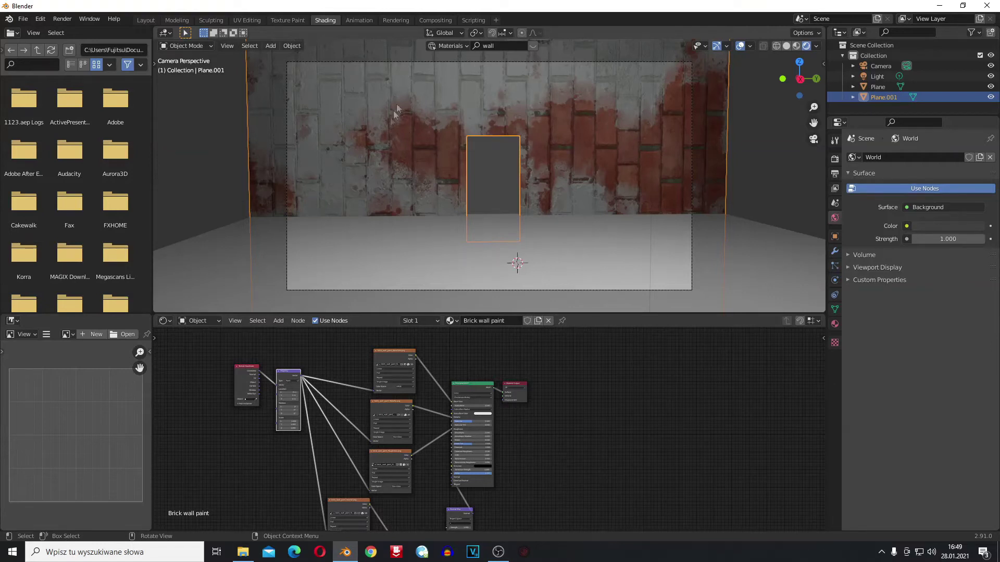
Rotate the brick texture mapping to X 1.2°, Y 0°, Z -90.3°.
scroll(408, 310, "up", 3)
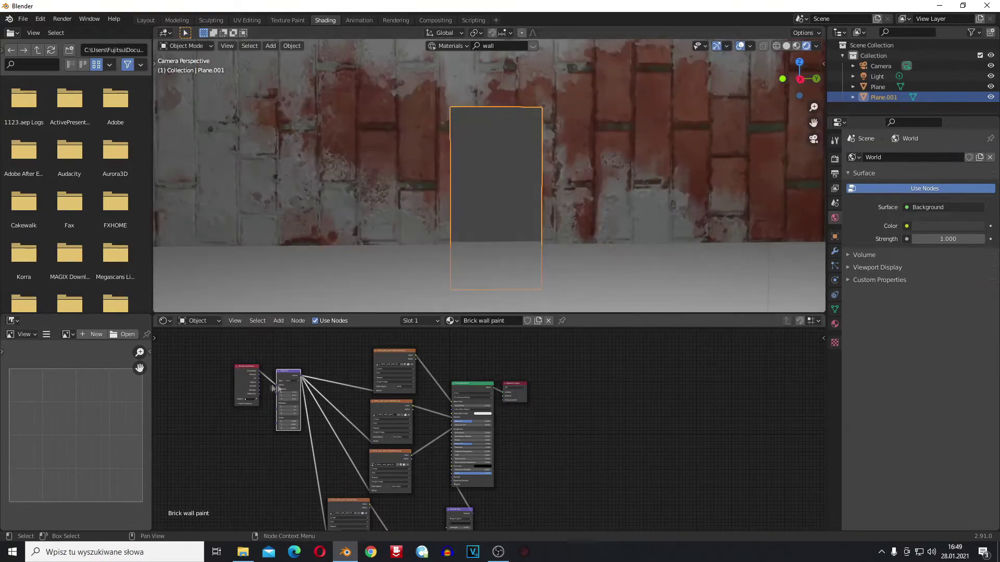
scroll(208, 470, "up", 3)
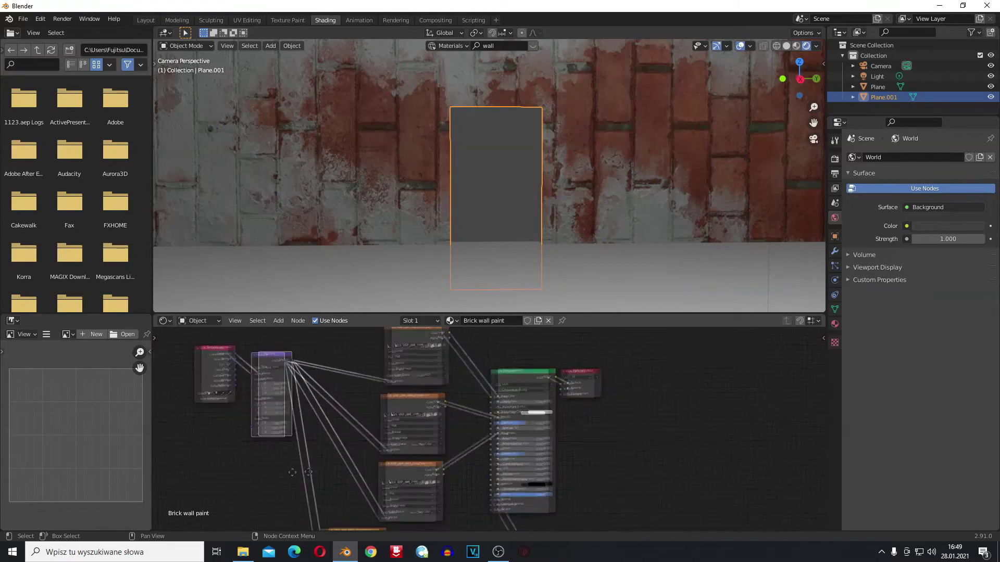
scroll(294, 480, "up", 5)
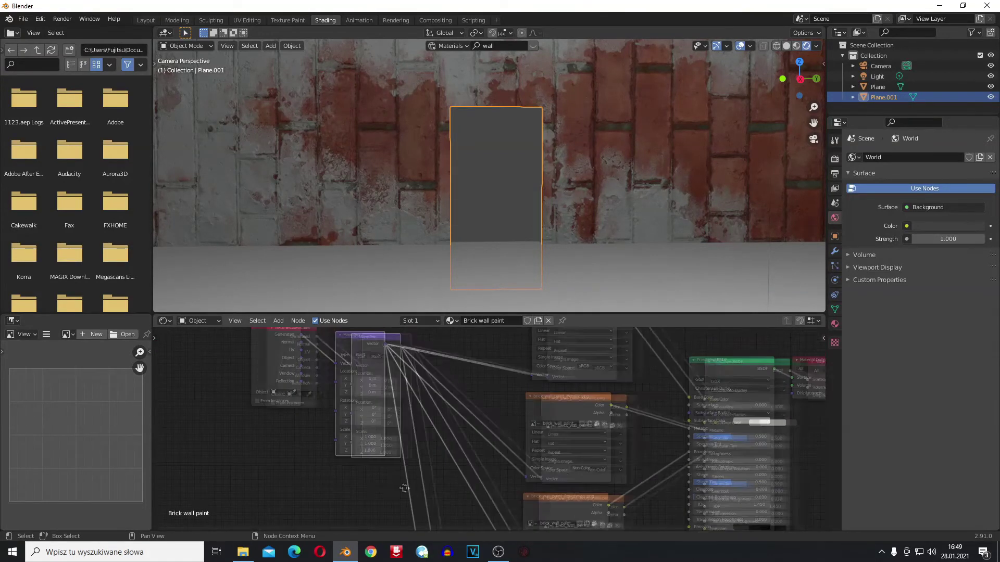
scroll(348, 448, "up", 2)
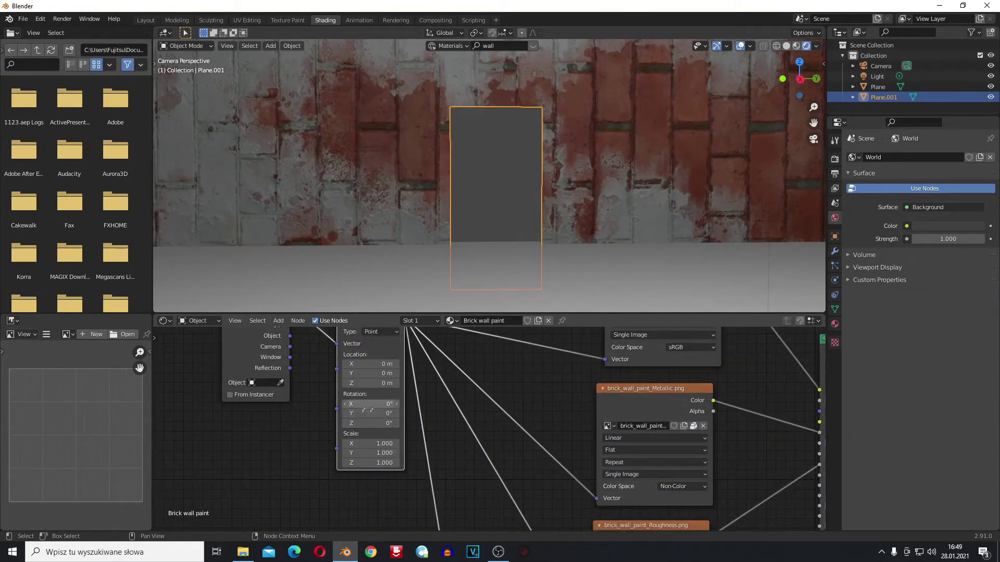
left_click_drag(369, 404, 389, 413)
scroll(262, 438, "down", 4)
scroll(416, 245, "down", 3)
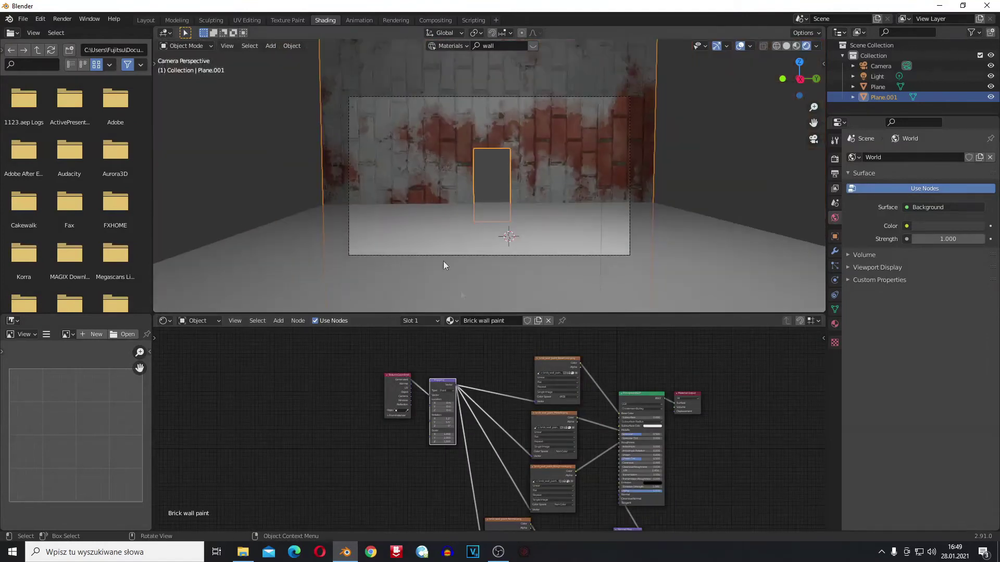
left_click_drag(443, 426, 599, 426)
scroll(352, 450, "up", 5)
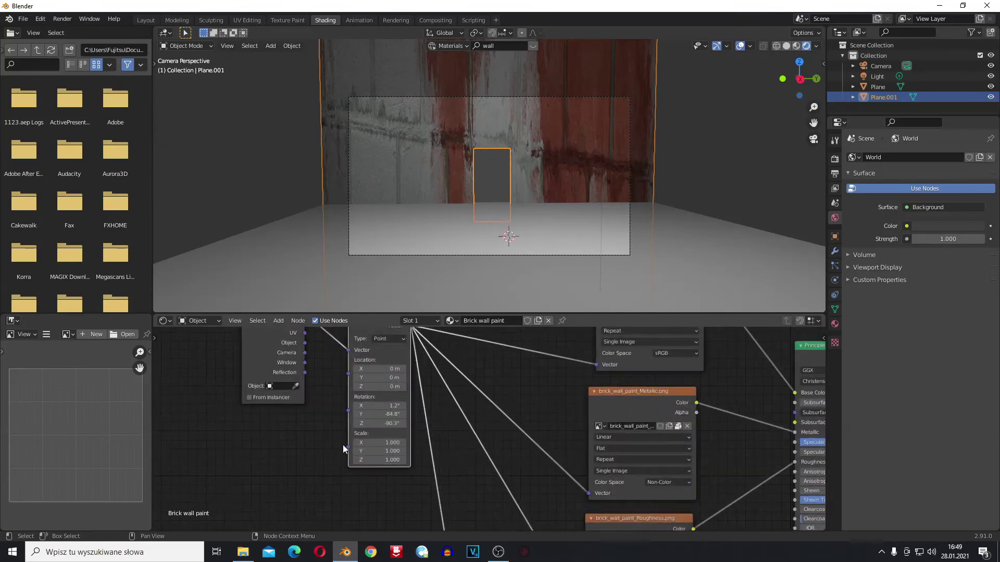
left_click(362, 412)
type("0")
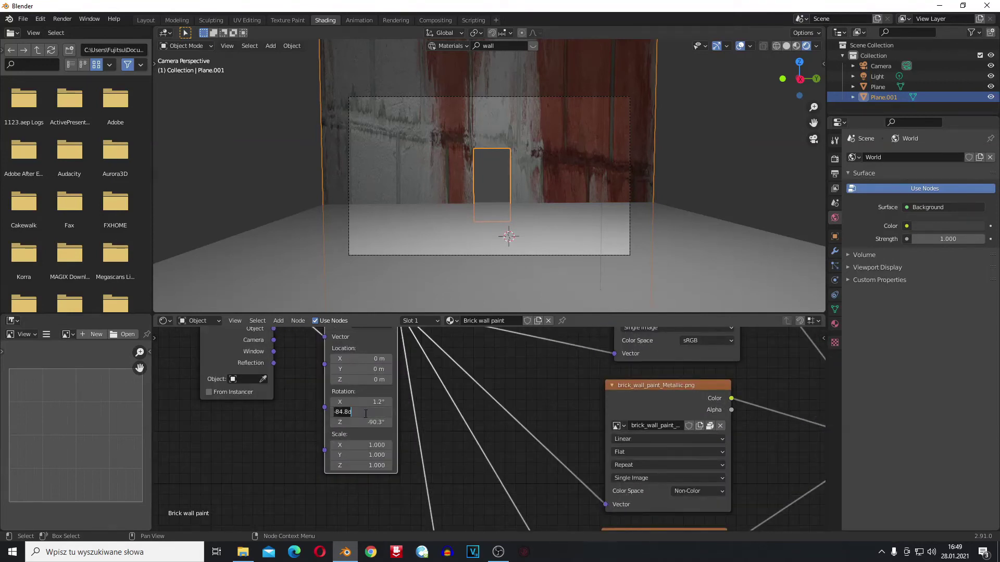
key("Return")
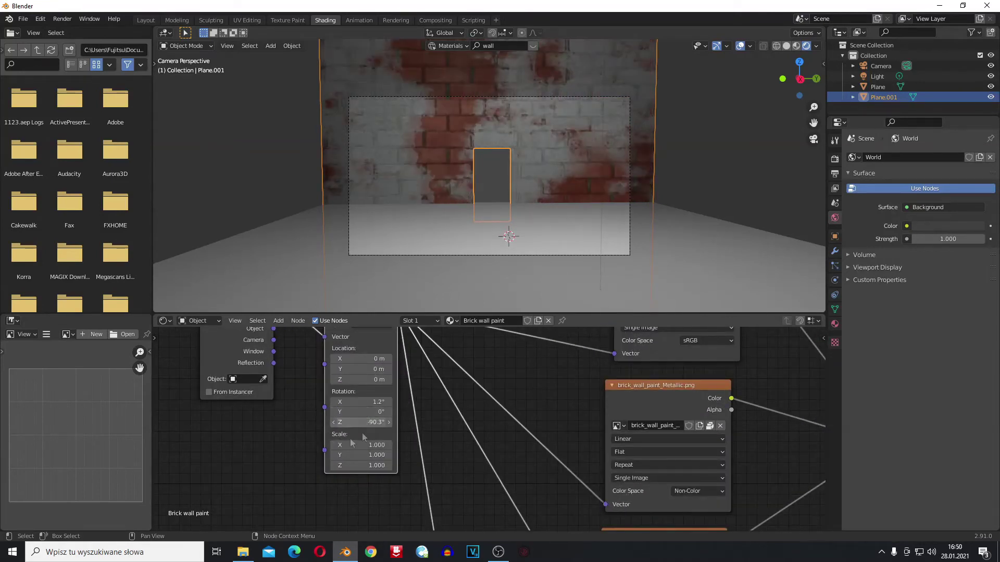
Set the Mapping Scale to X 2.5 and Y 2.6, then select the floor plane.
scroll(290, 462, "up", 1)
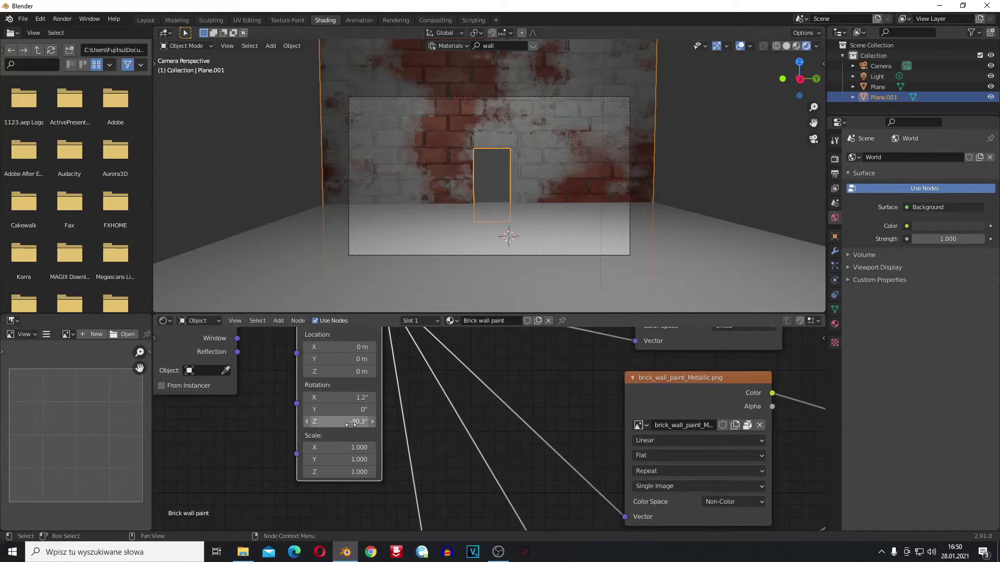
left_click_drag(336, 450, 416, 450)
left_click_drag(338, 456, 422, 457)
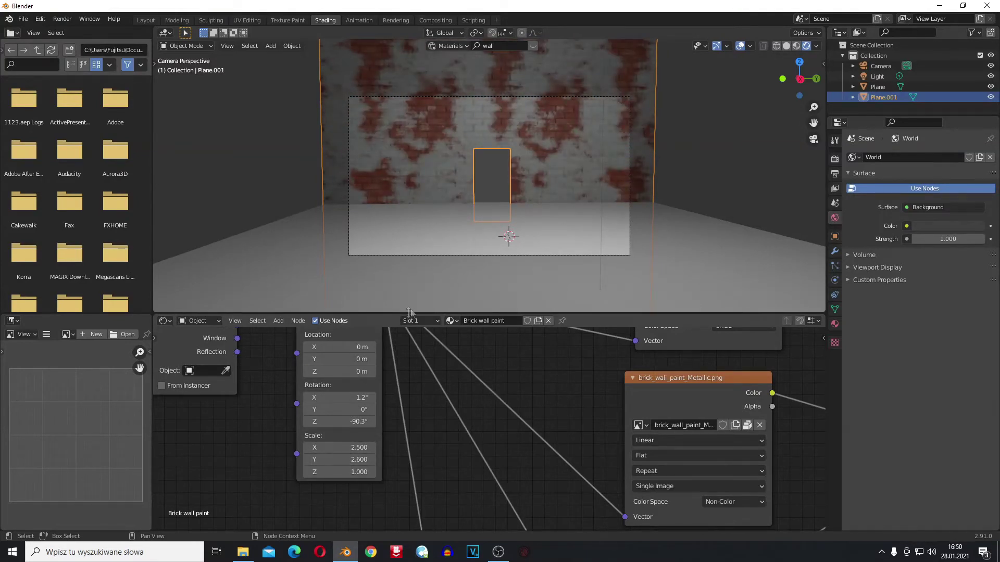
scroll(510, 193, "up", 5)
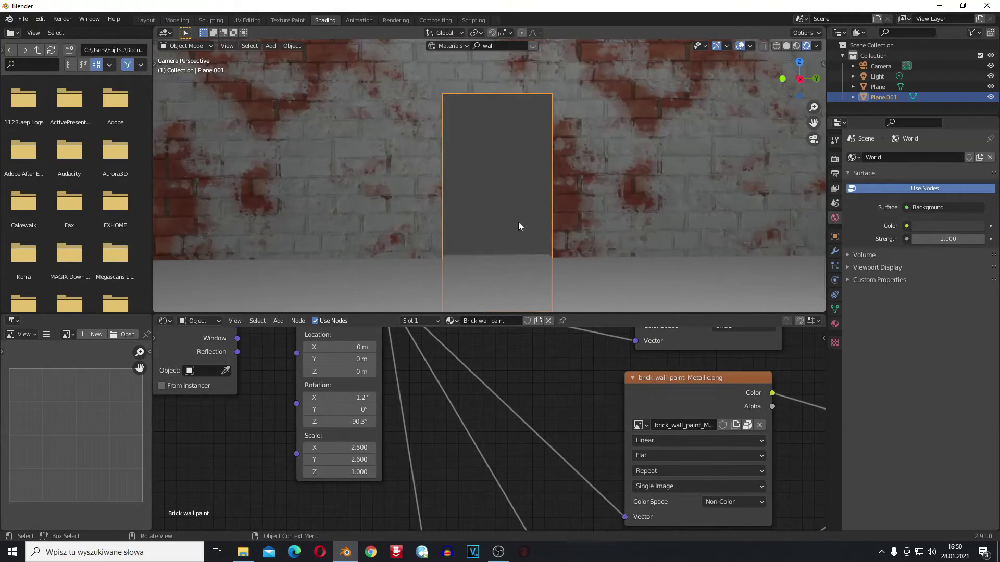
scroll(518, 226, "down", 5)
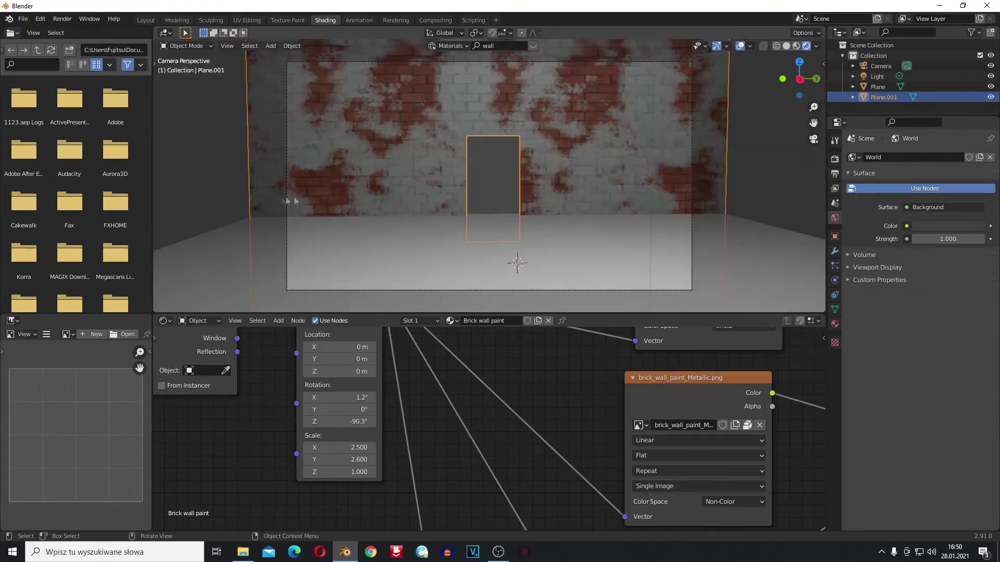
left_click(198, 172)
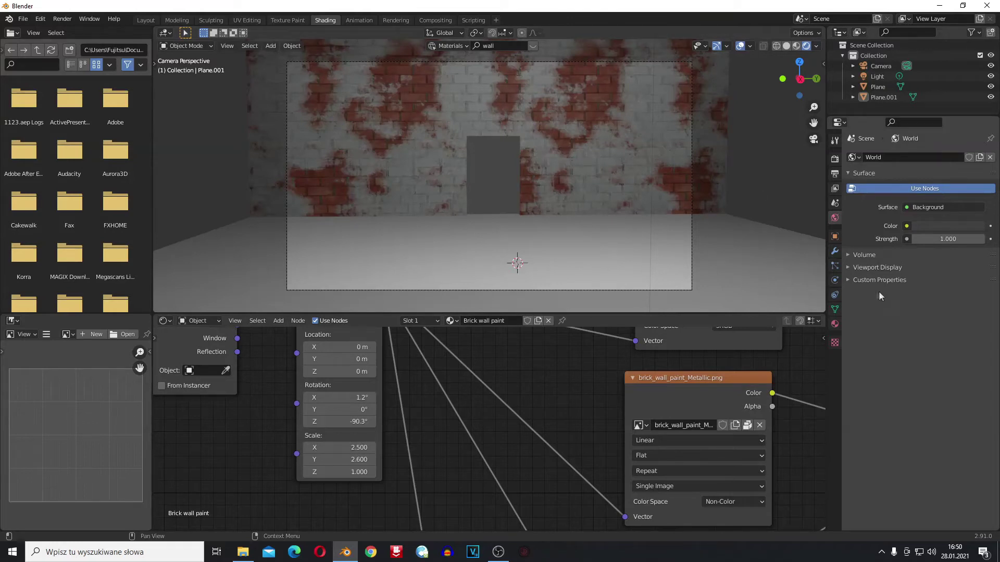
left_click(542, 261)
Drop the World background Surface Strength from 1.000 to 0.000.
left_click(512, 50)
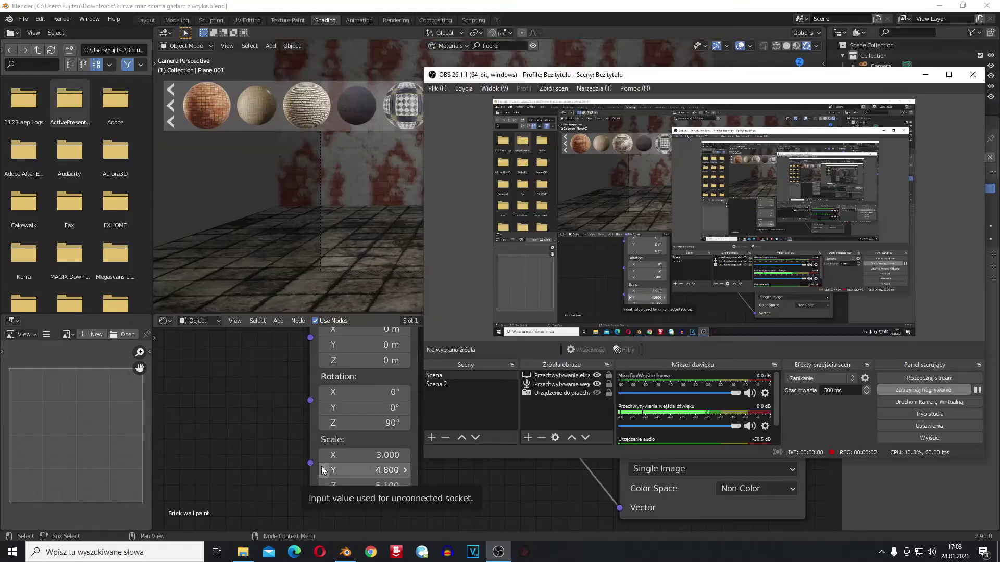
left_click(256, 206)
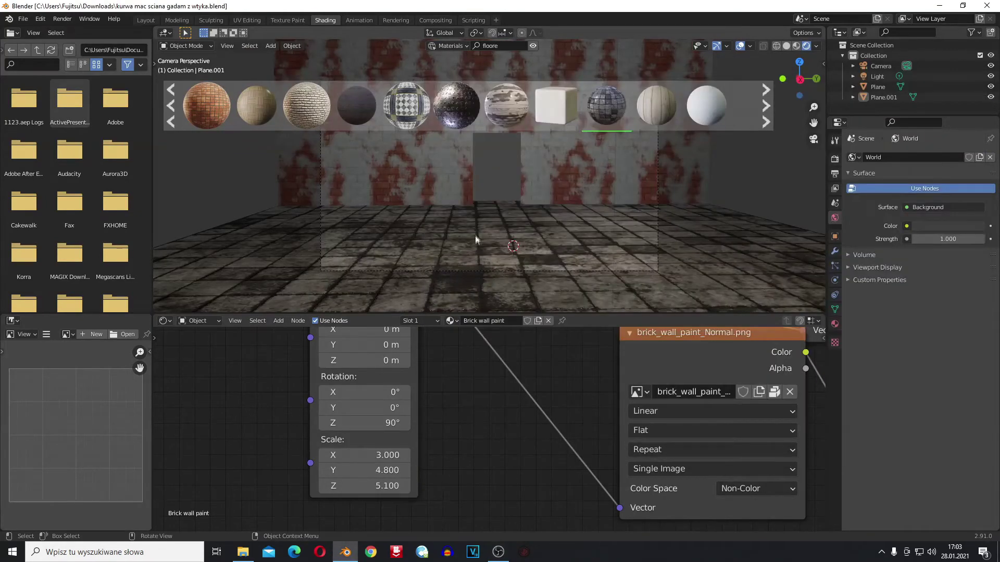
scroll(509, 239, "up", 3)
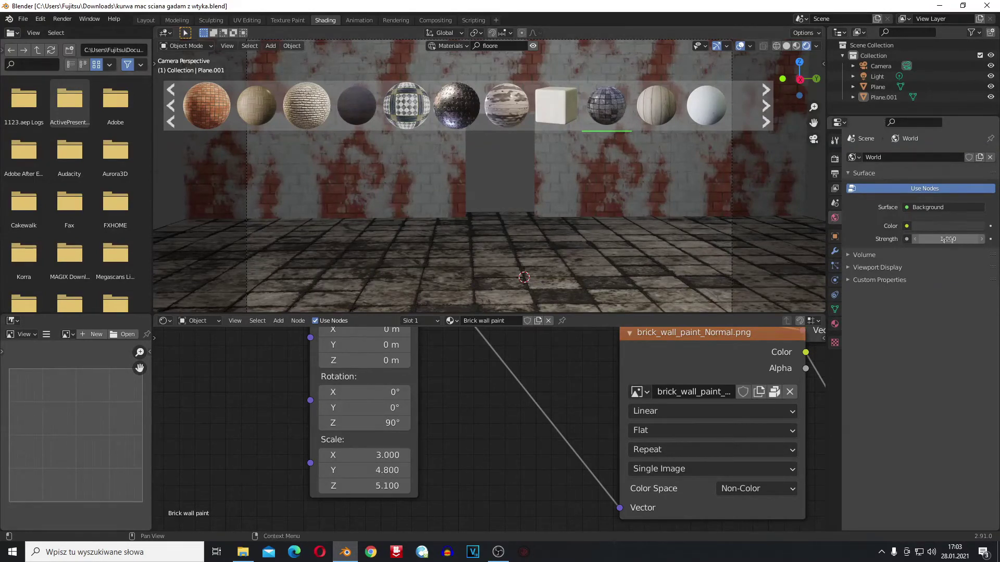
mouse_move(948, 239)
left_mouse_down()
mouse_move(917, 239)
mouse_move(937, 235)
left_mouse_up()
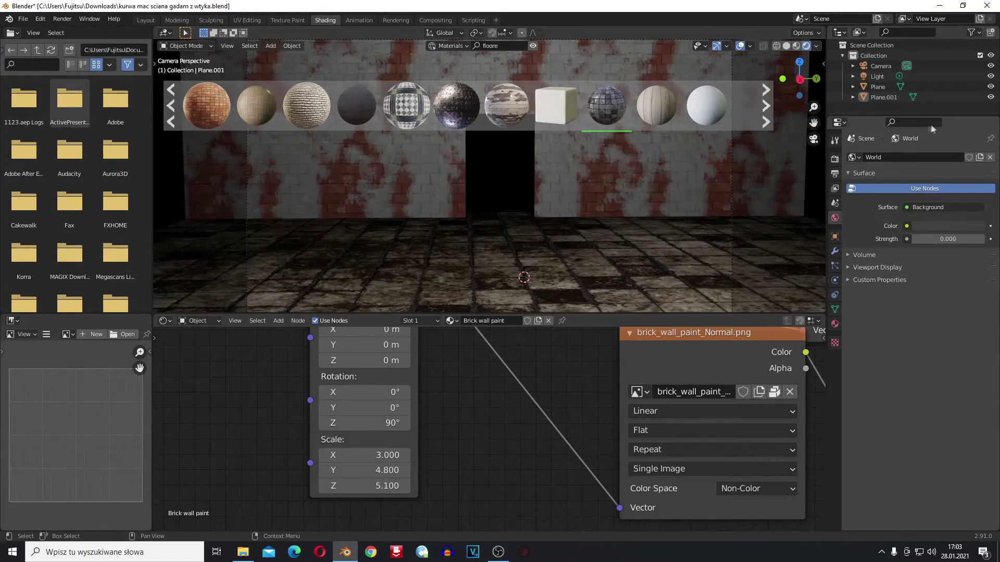
Delete the original Light from the scene.
left_click(875, 88)
left_click(878, 76)
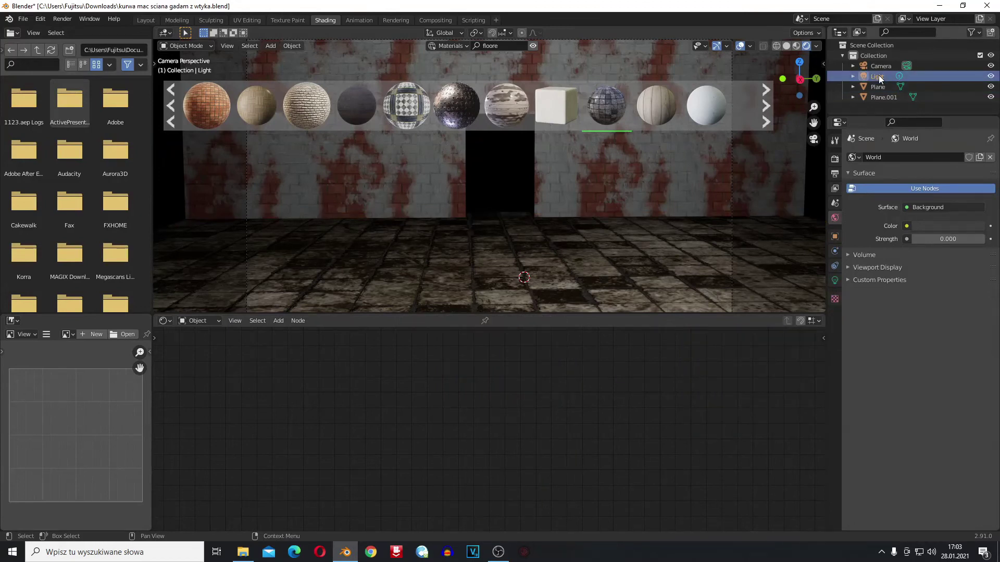
key("Delete")
Add a new Point light and raise it to Location Z 1.87 m.
key("shift+a")
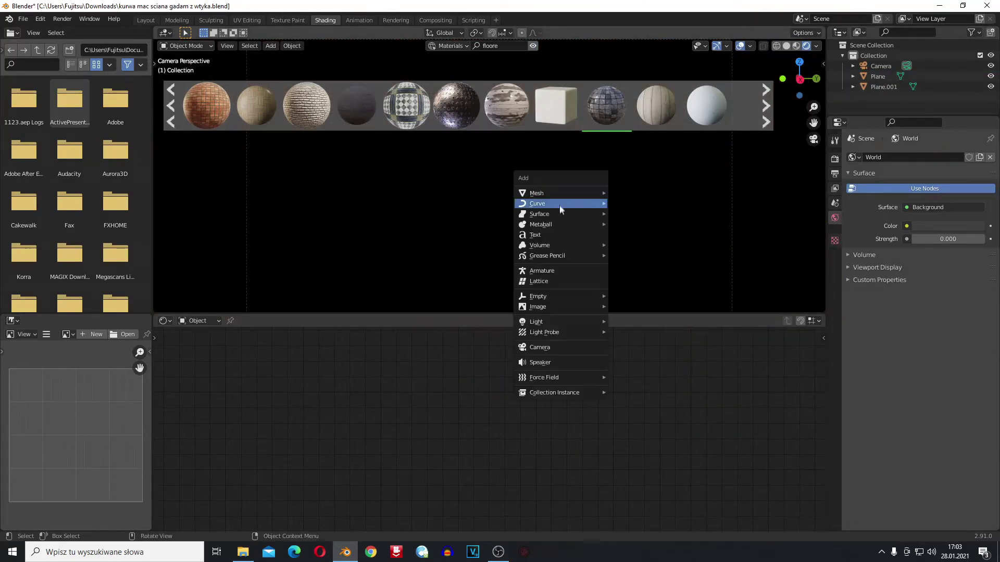
mouse_move(560, 320)
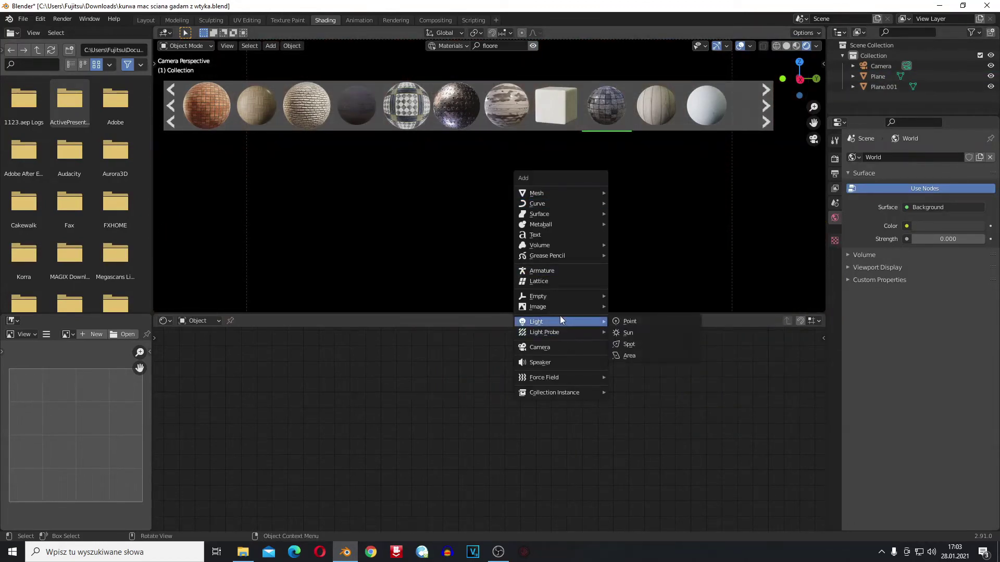
left_click(636, 323)
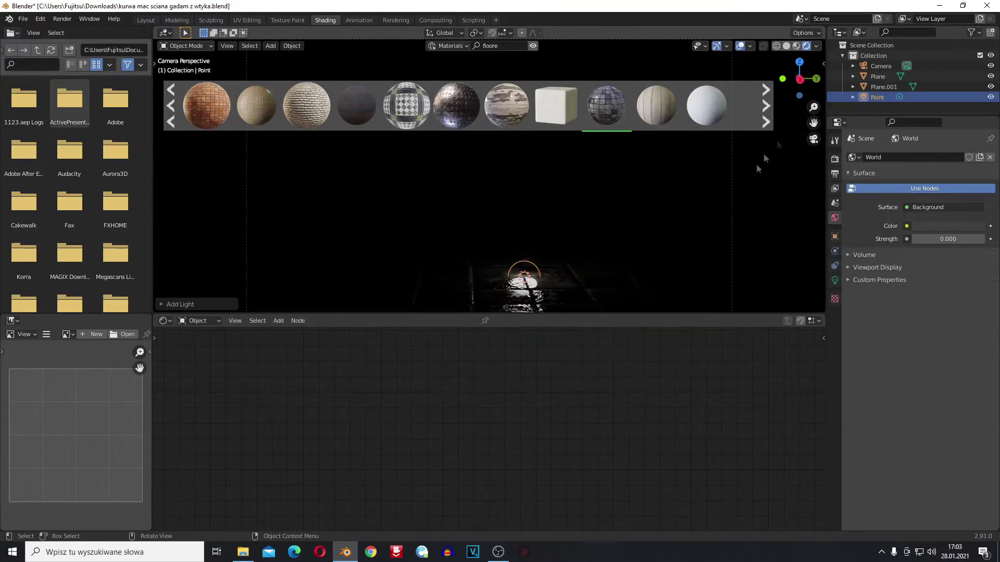
key("n")
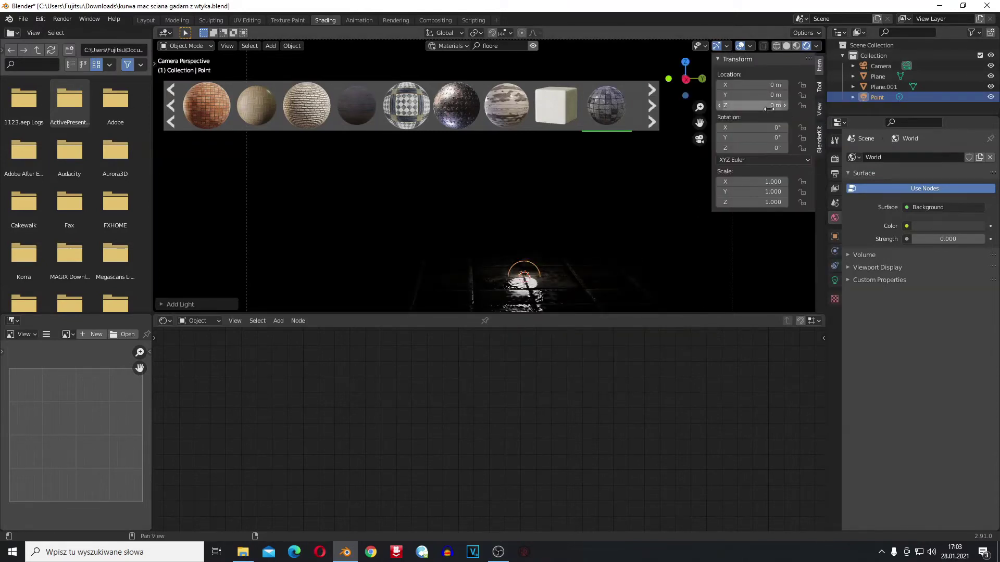
left_click_drag(751, 110, 788, 110)
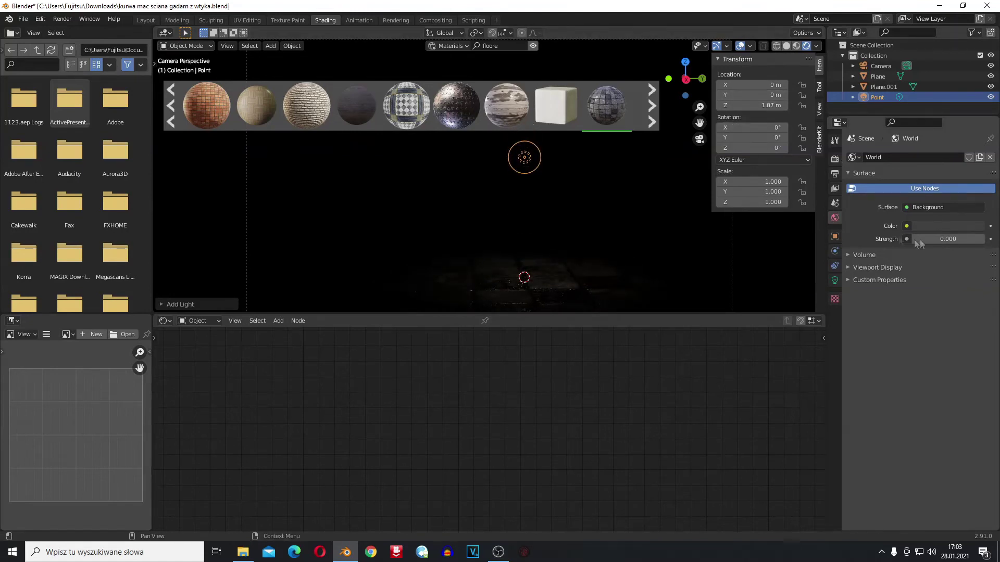
Raise the Point light's power to 111.1 W and place it at X -7.74 m, Z 2.37 m.
left_click(836, 281)
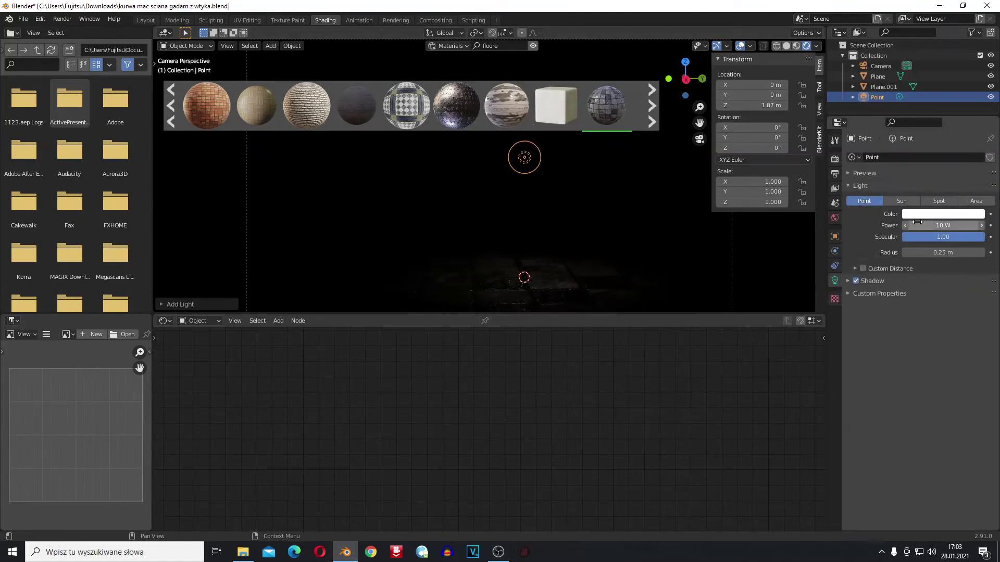
mouse_move(925, 226)
left_mouse_down()
mouse_move(976, 226)
mouse_move(937, 226)
left_mouse_up()
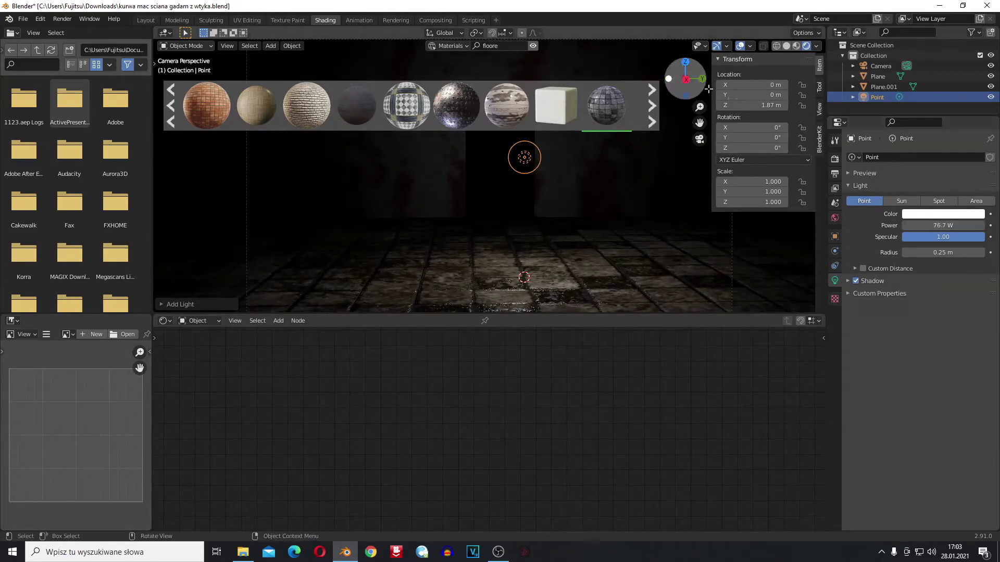
left_click_drag(750, 85, 776, 105)
left_click_drag(943, 225, 965, 225)
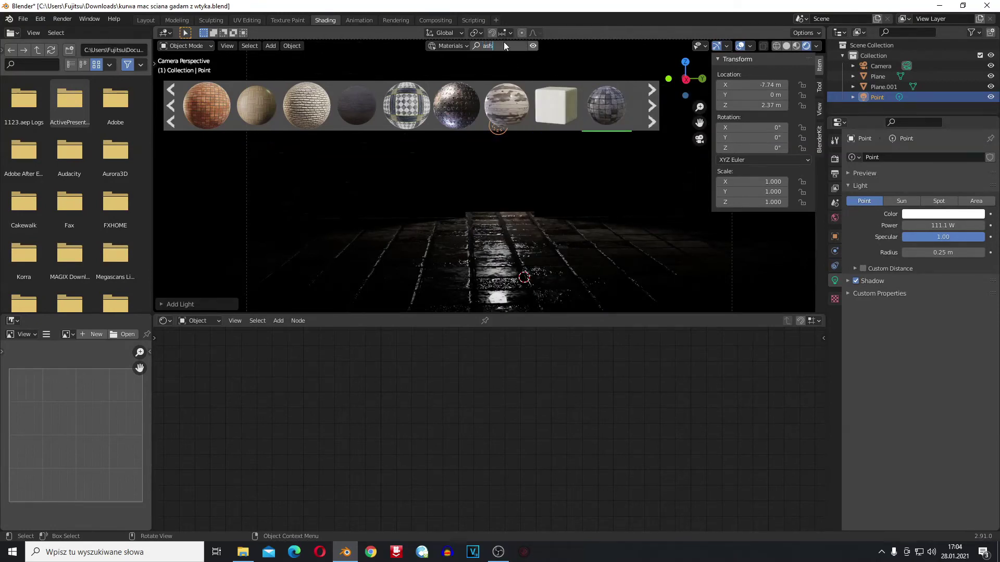
Close the BlenderKit asset bar, move the light to X -7.08 m, Y 0.16 m, and select Plane.001.
key("Return")
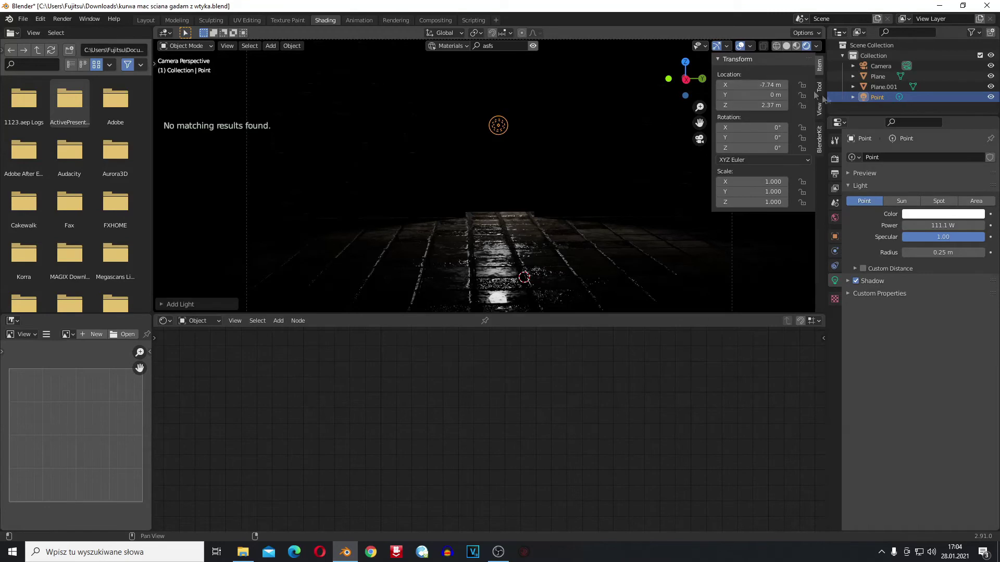
mouse_move(752, 94)
left_mouse_down()
mouse_move(765, 95)
mouse_move(739, 85)
left_mouse_up()
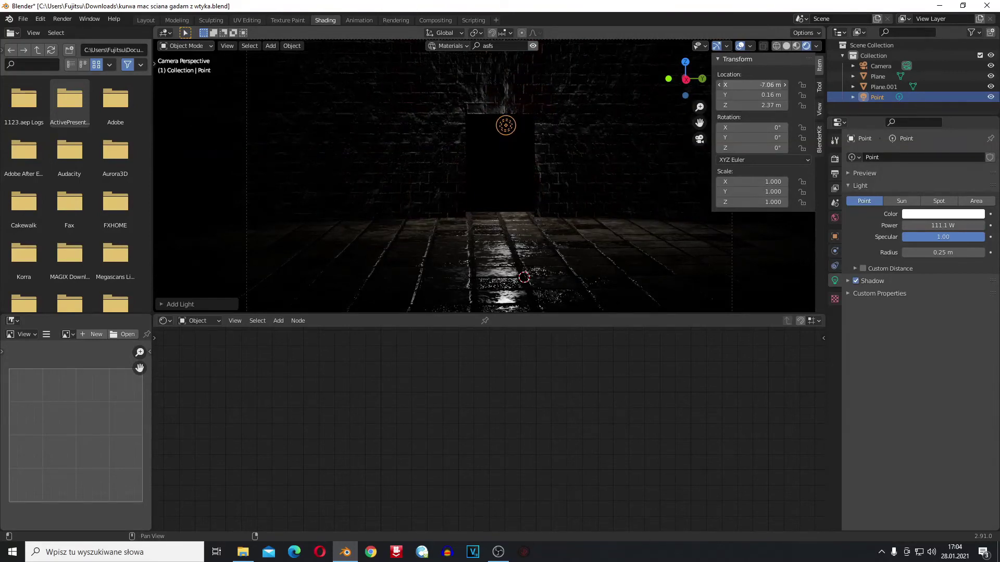
scroll(489, 167, "up", 2)
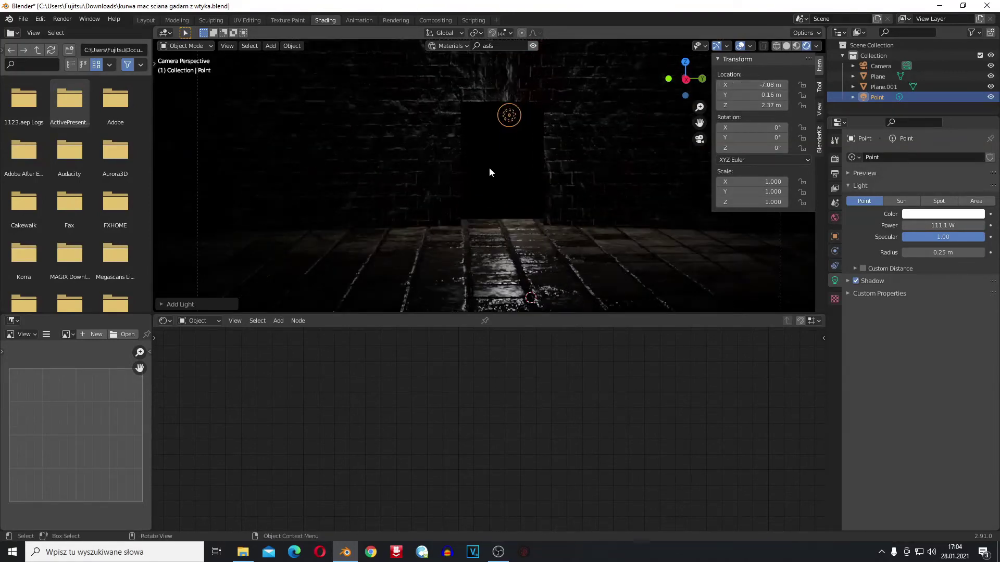
scroll(489, 167, "up", 2)
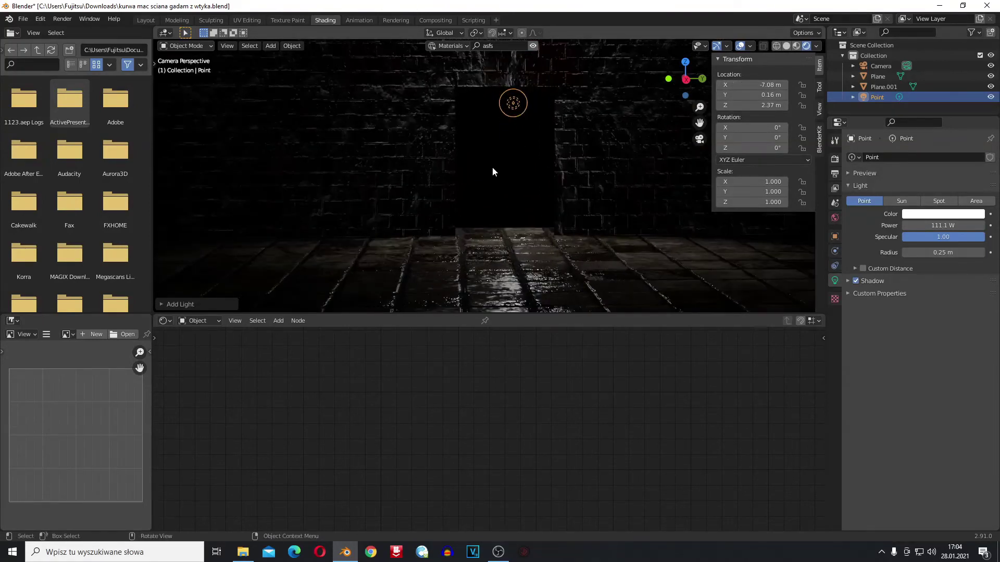
scroll(496, 169, "down", 3)
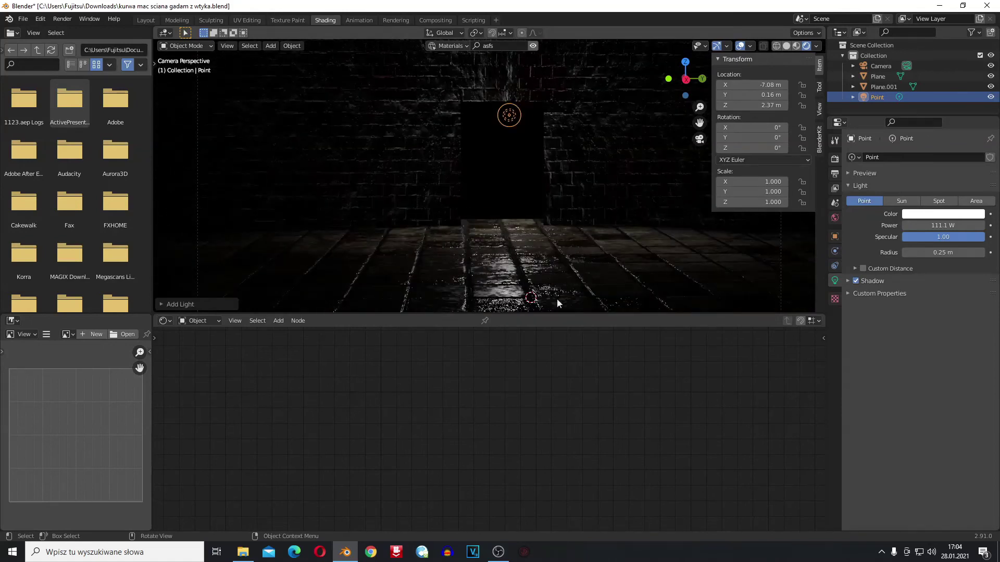
left_click(495, 267)
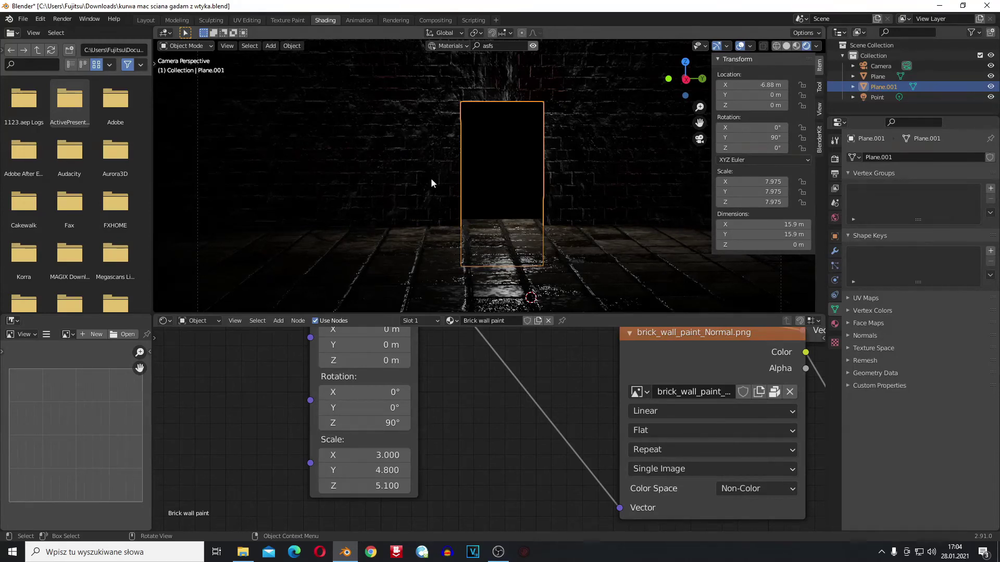
Cancel a stray box selection, hide the sidebar and reselect the point light.
key("b")
key("Escape")
scroll(302, 416, "down", 2)
scroll(292, 414, "up", 3)
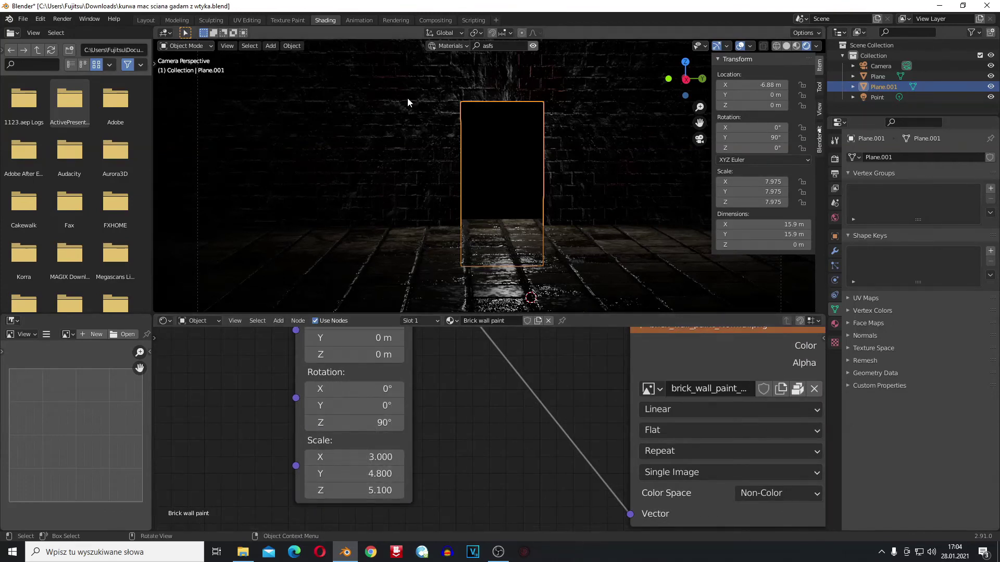
key("n")
left_click(531, 188)
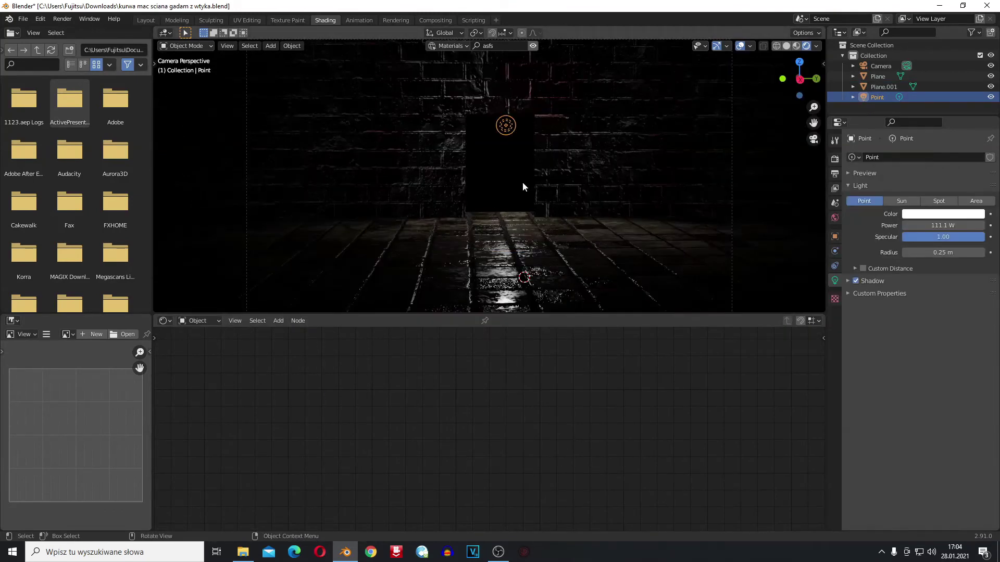
scroll(516, 201, "up", 4)
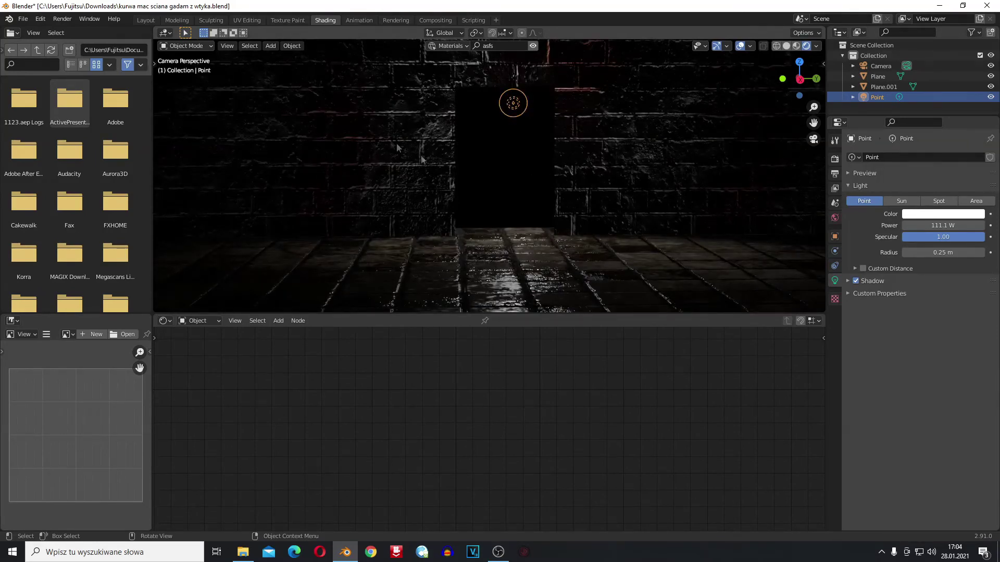
left_click(445, 45)
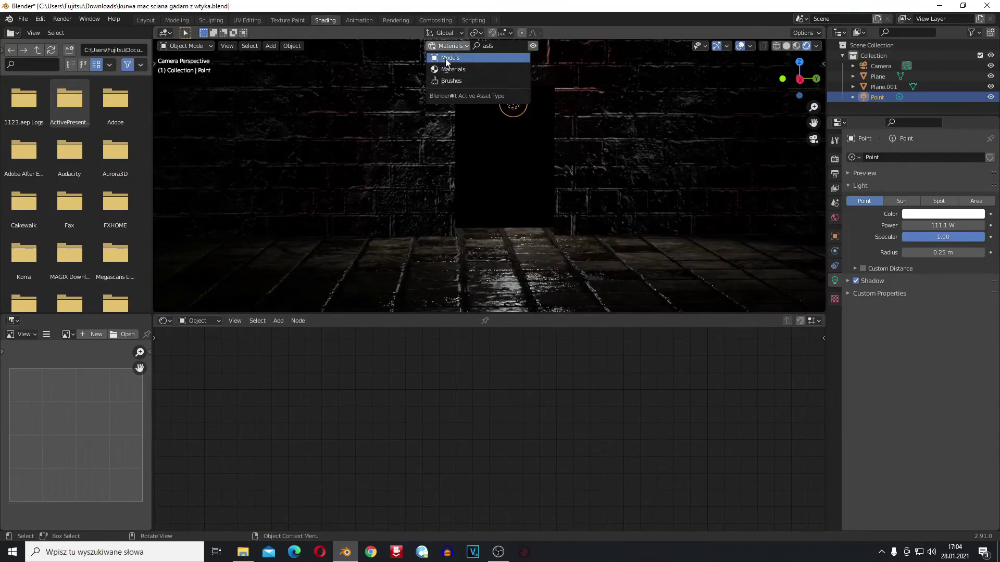
left_click(445, 58)
left_click(470, 43)
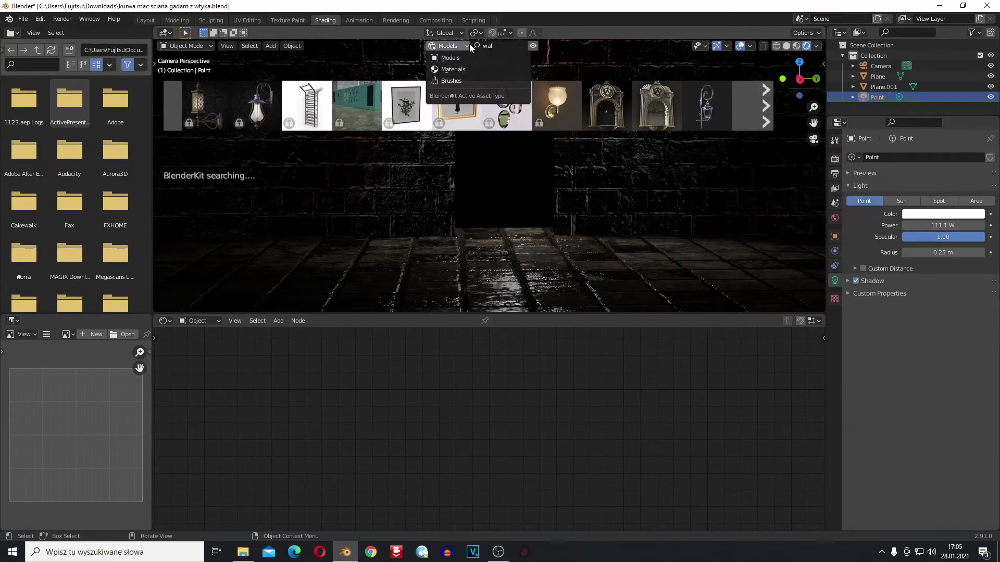
left_click(470, 44)
left_click(469, 44)
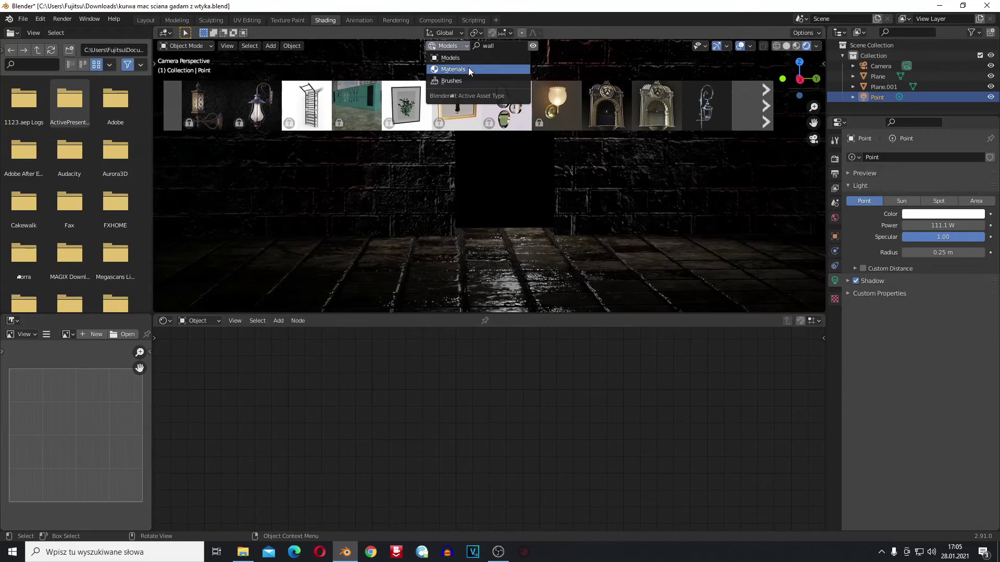
left_click(483, 68)
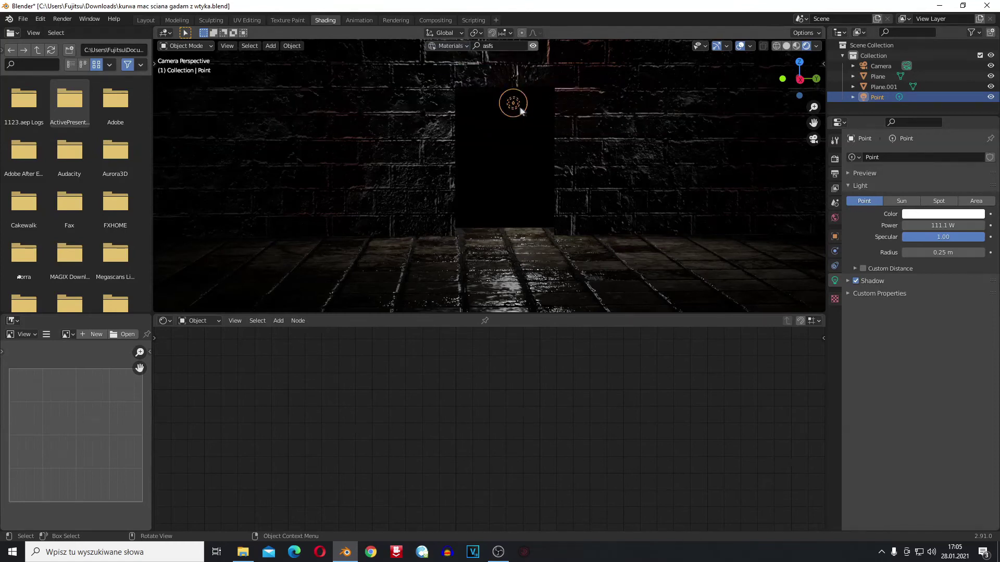
scroll(508, 178, "down", 3)
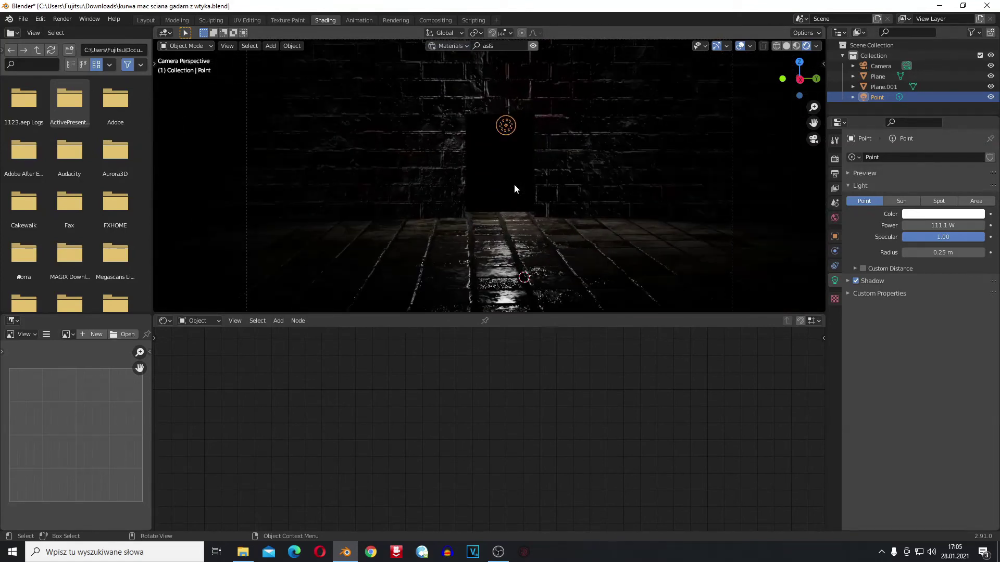
scroll(514, 185, "up", 3)
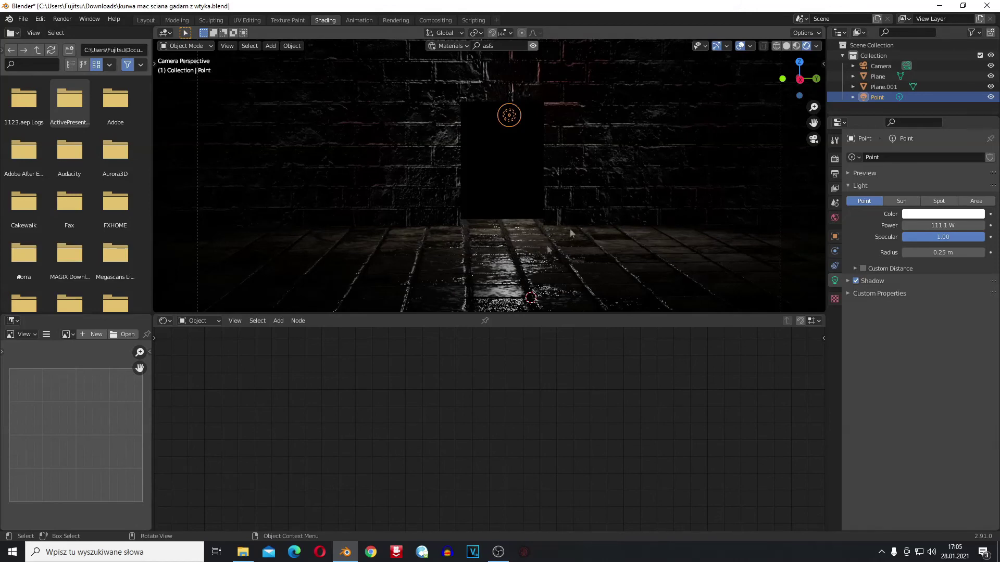
Set the point light's Location X to -7.4 m and Z to 2.92 m in the sidebar.
key("n")
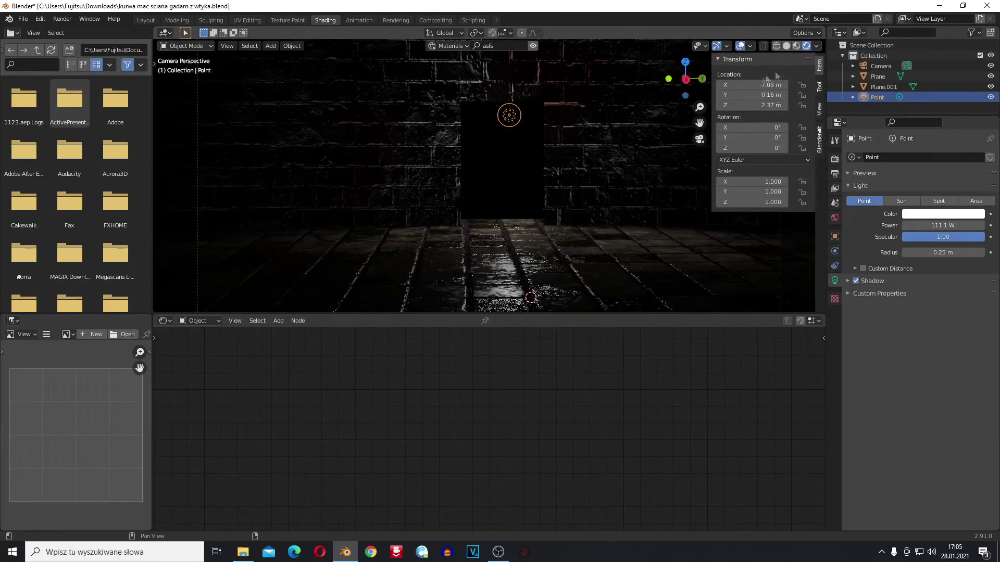
mouse_move(745, 84)
left_mouse_down()
mouse_move(756, 84)
mouse_move(729, 84)
left_mouse_up()
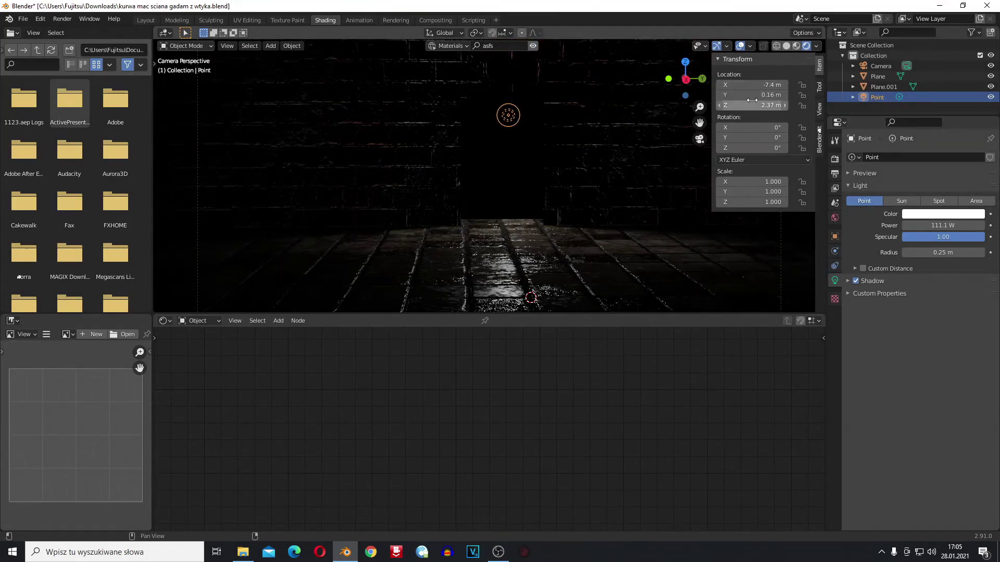
left_click_drag(742, 105, 789, 105)
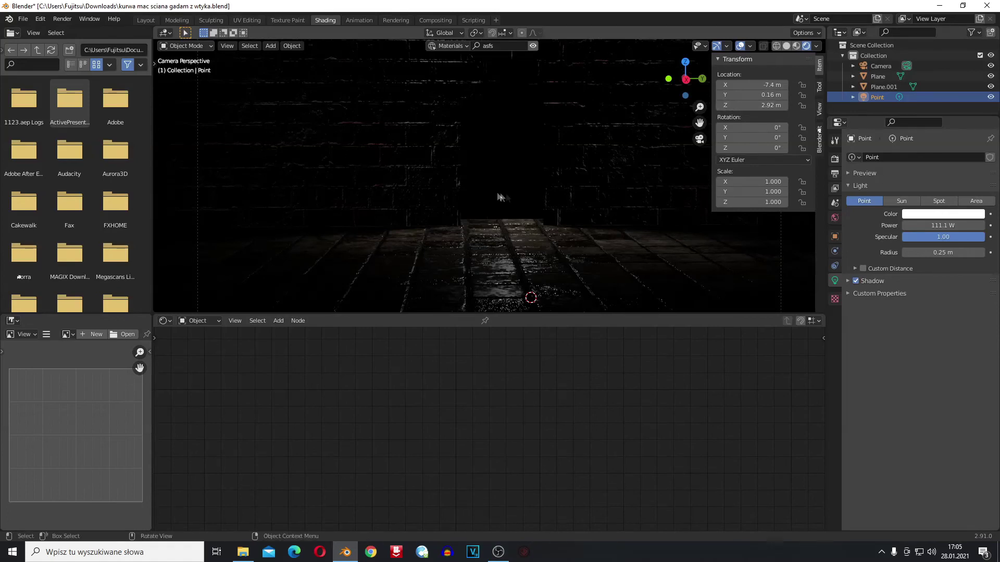
key("n")
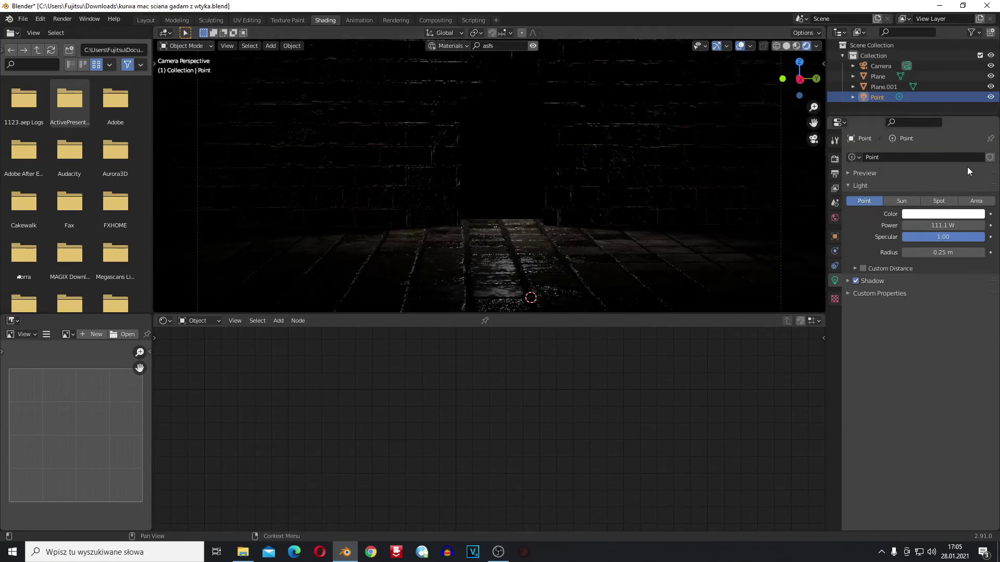
Show the Eevee Render Properties and slide the point light along X to a new spot.
left_click(834, 159)
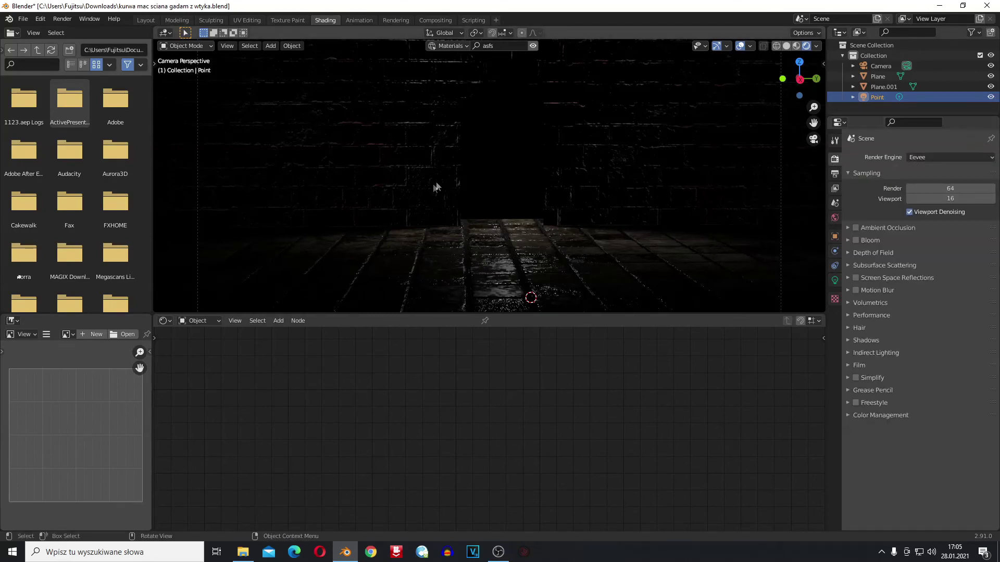
key("g")
key("x")
left_click(531, 185)
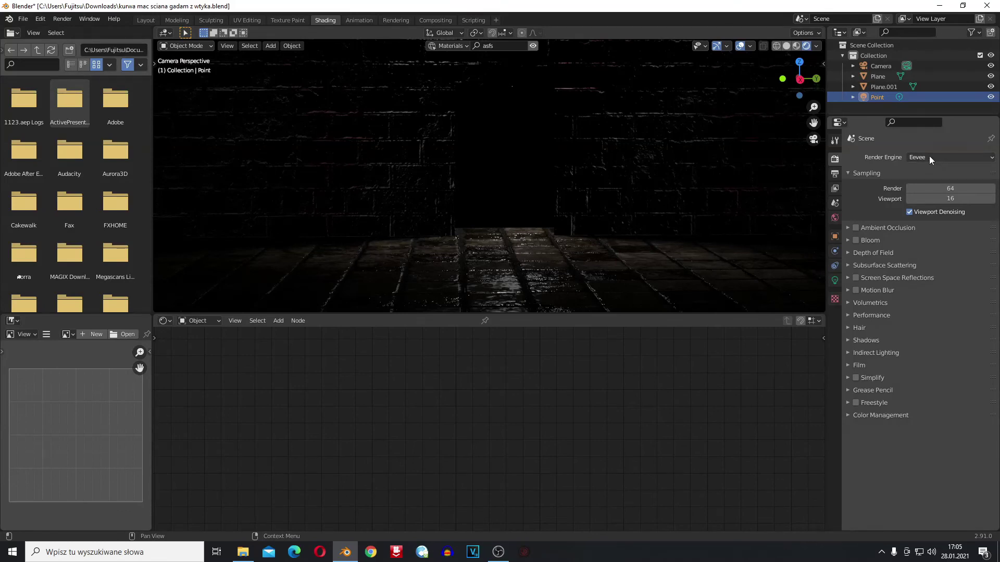
scroll(497, 227, "down", 3)
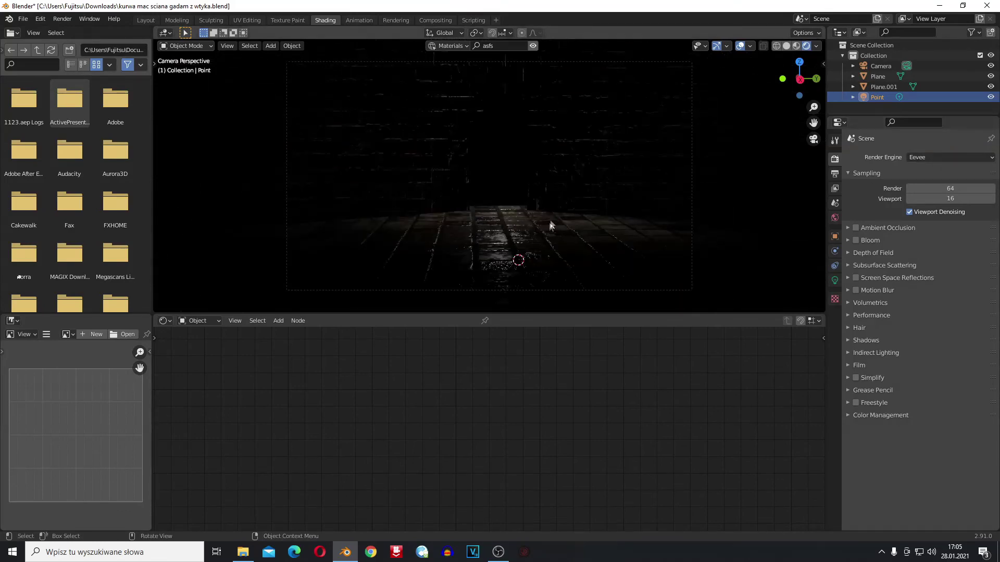
scroll(551, 221, "up", 1)
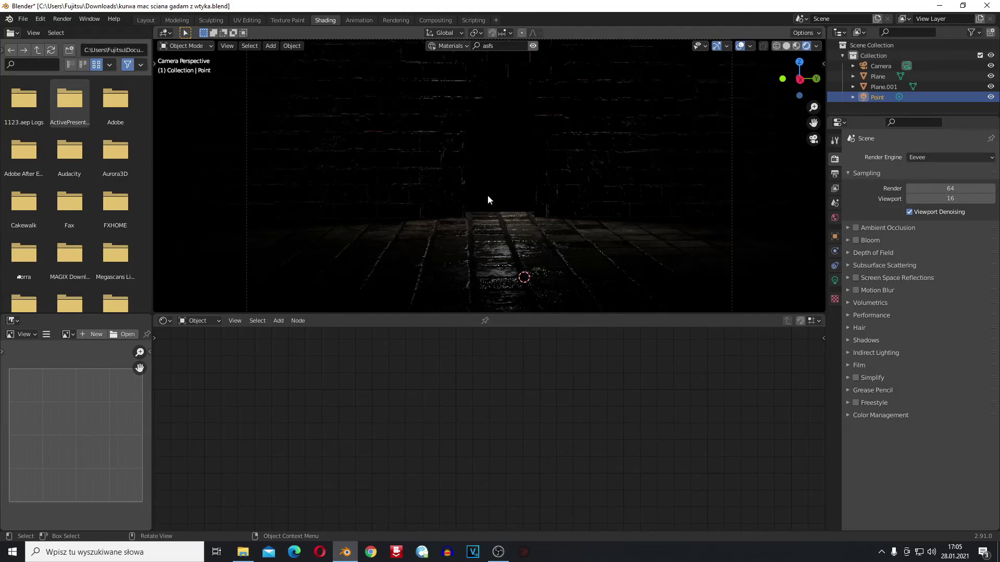
scroll(467, 193, "down", 1)
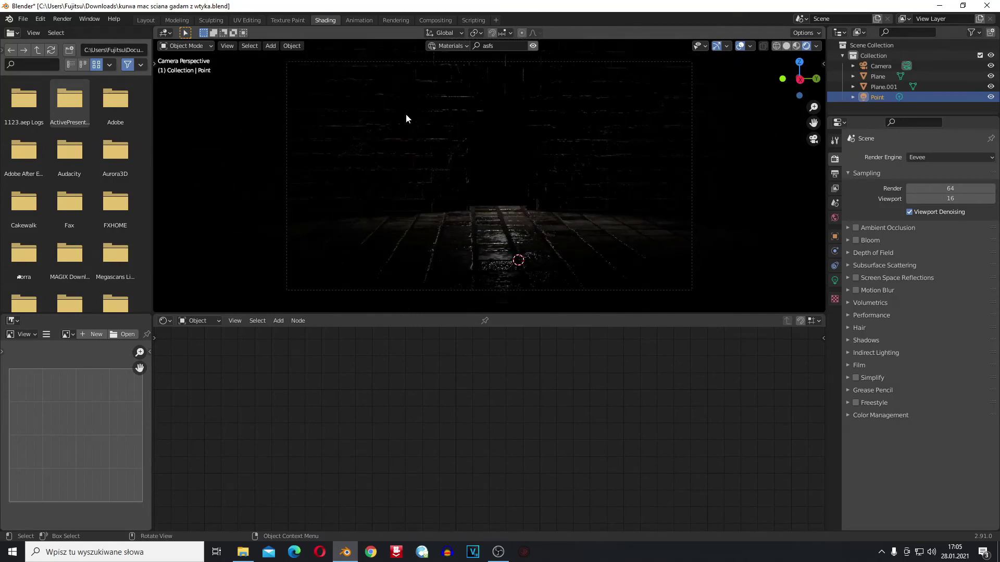
Subdivide Plane.001 in Edit Mode with 9 cuts, then select a single small face.
left_click(438, 186)
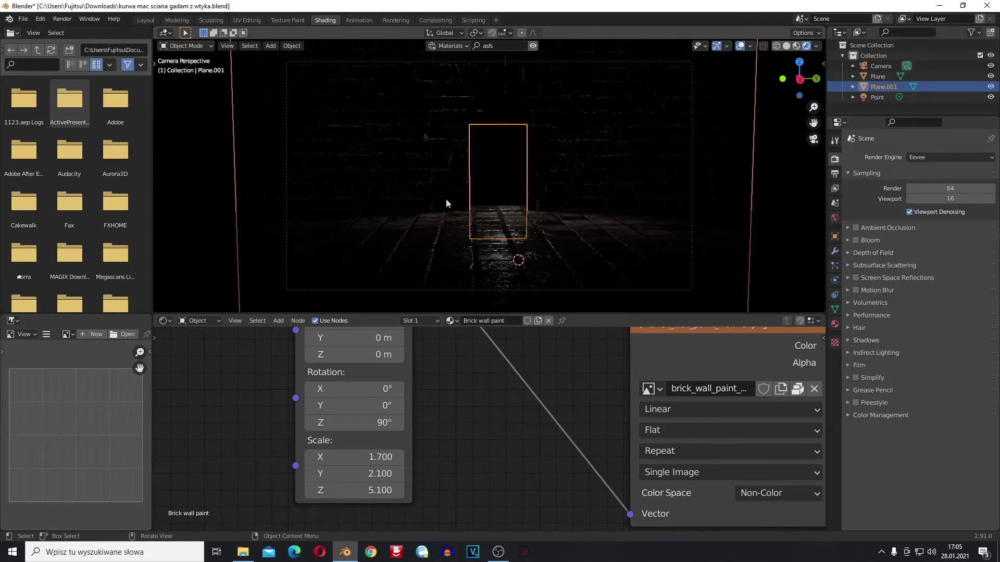
key("Tab")
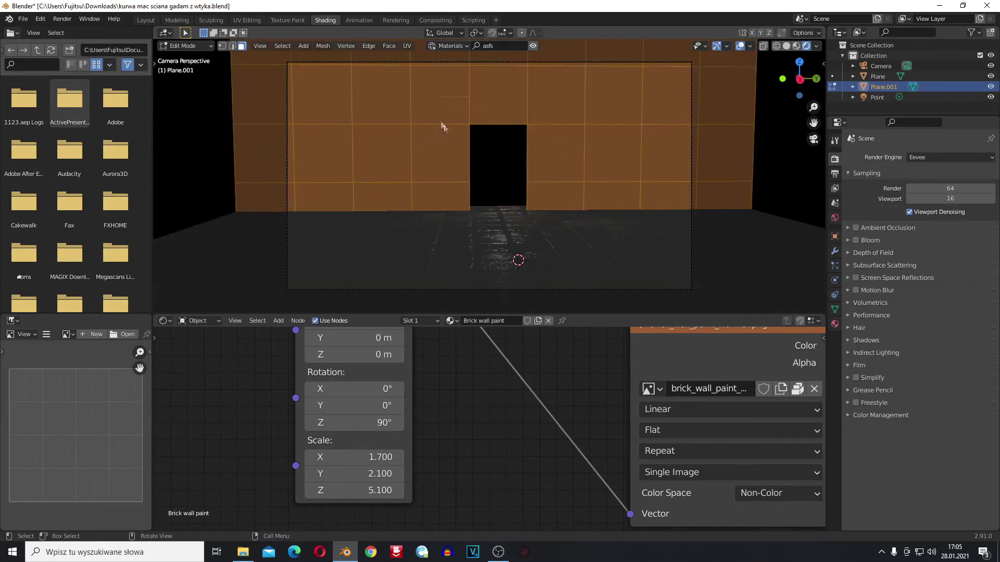
right_click(429, 100)
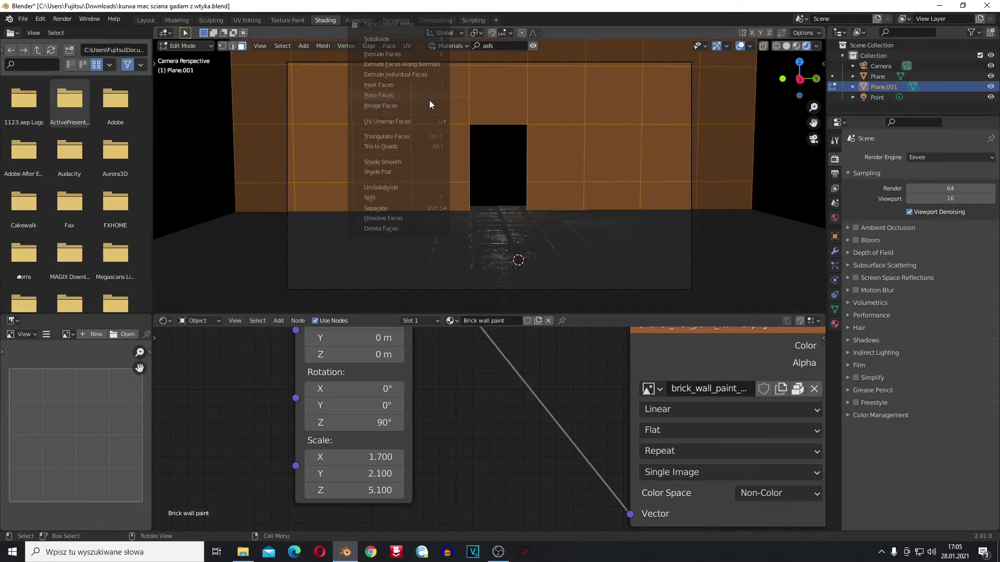
left_click(388, 38)
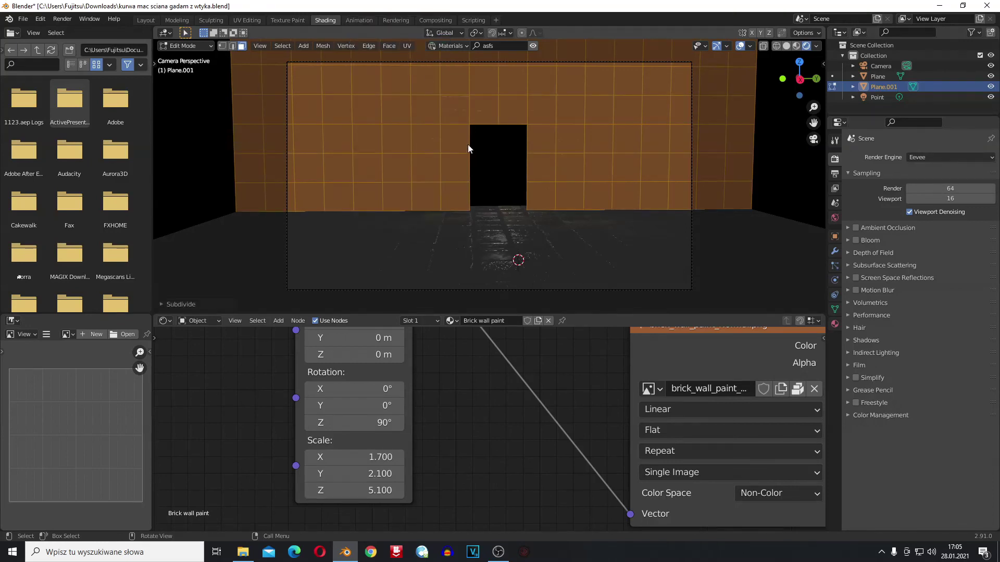
left_click(167, 305)
mouse_move(245, 233)
left_mouse_down()
mouse_move(282, 232)
mouse_move(239, 233)
left_mouse_up()
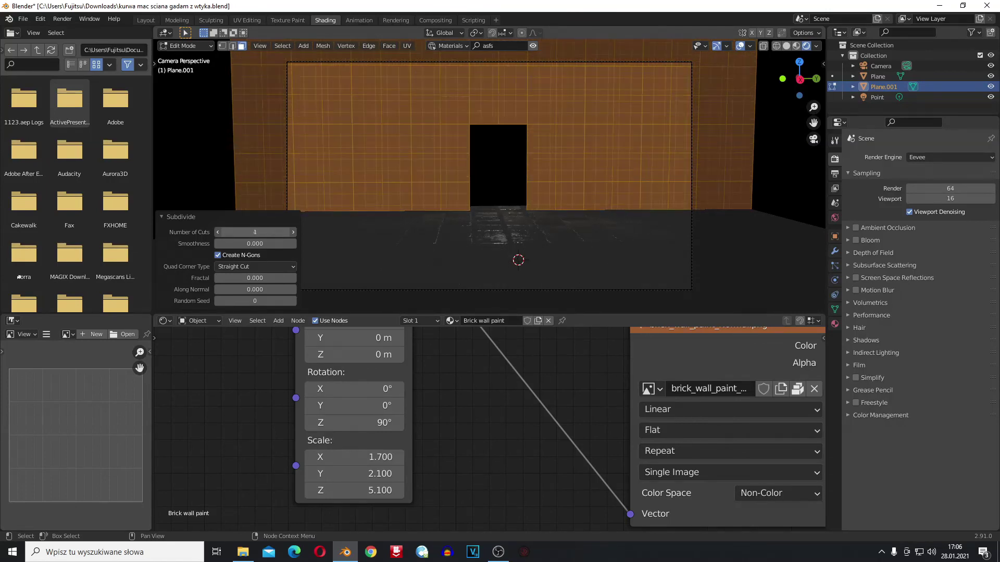
left_click(415, 127)
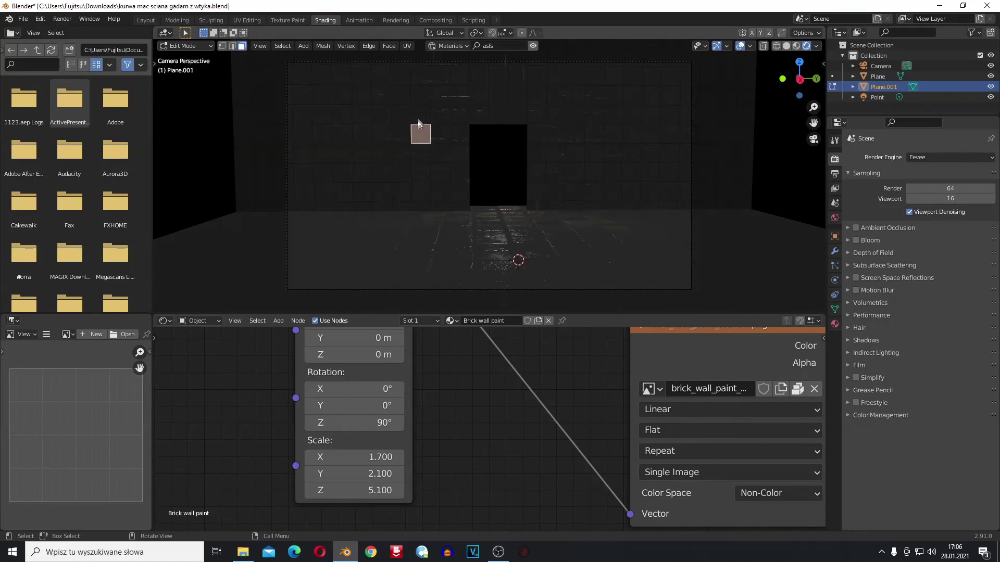
Select a tall 2-wide block of wall faces left of the doorway.
key("g")
left_click(419, 141)
left_click(427, 129, "shift")
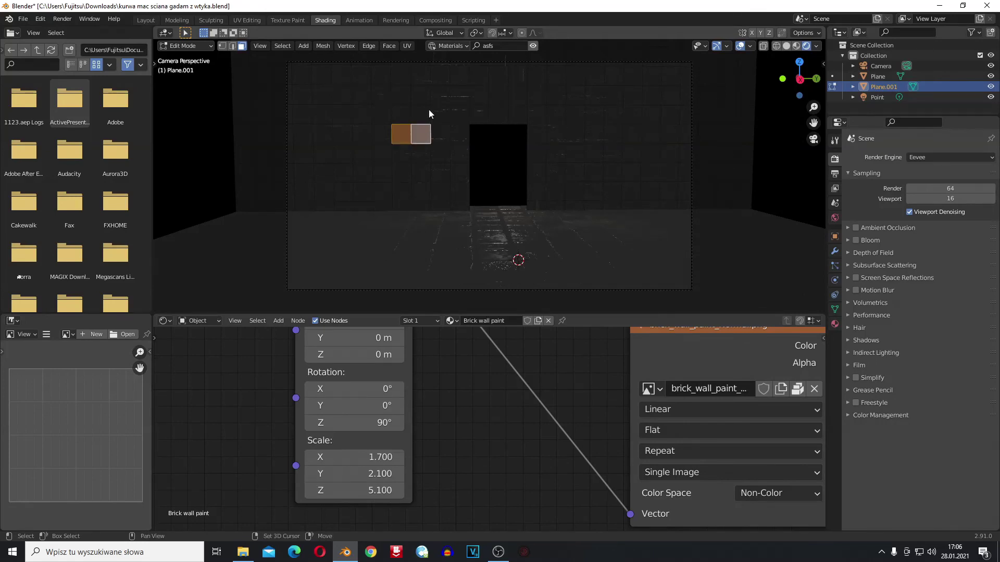
left_click(425, 114, "shift")
left_click(400, 114, "shift")
left_click(402, 95, "shift")
left_click(420, 95, "shift")
left_click(416, 74, "shift")
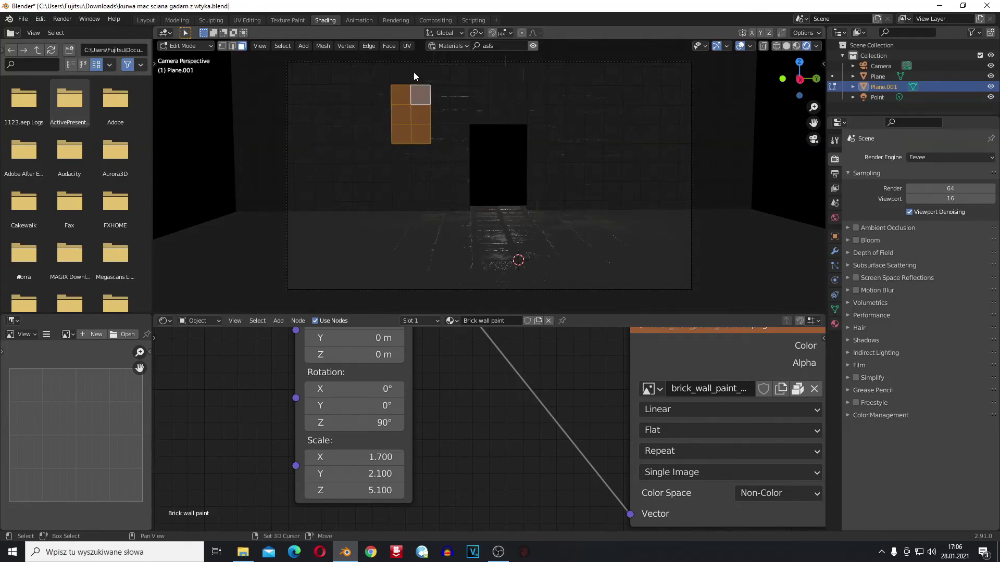
Separate the selected faces into Plane.002 and return to Object Mode.
right_click(415, 111)
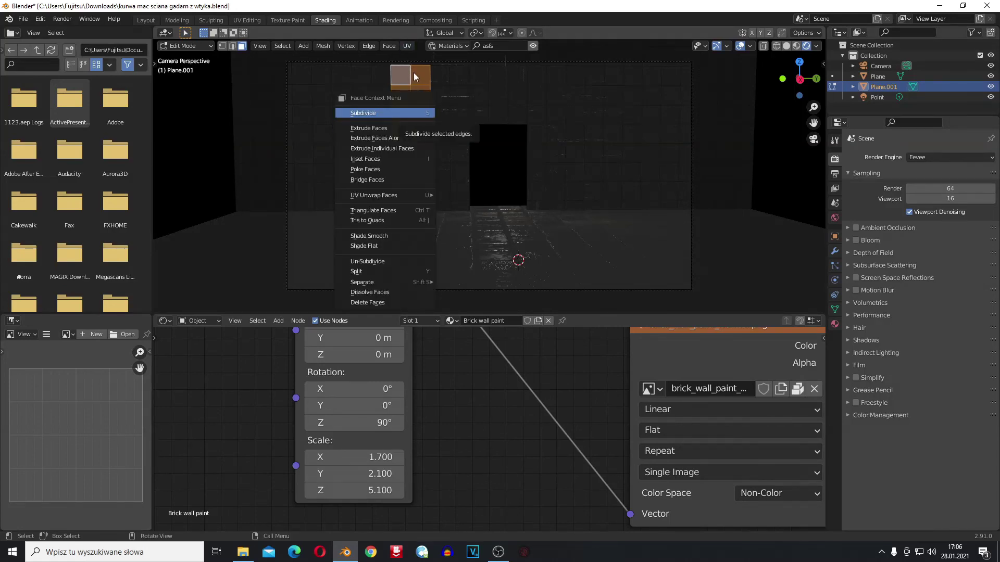
mouse_move(392, 282)
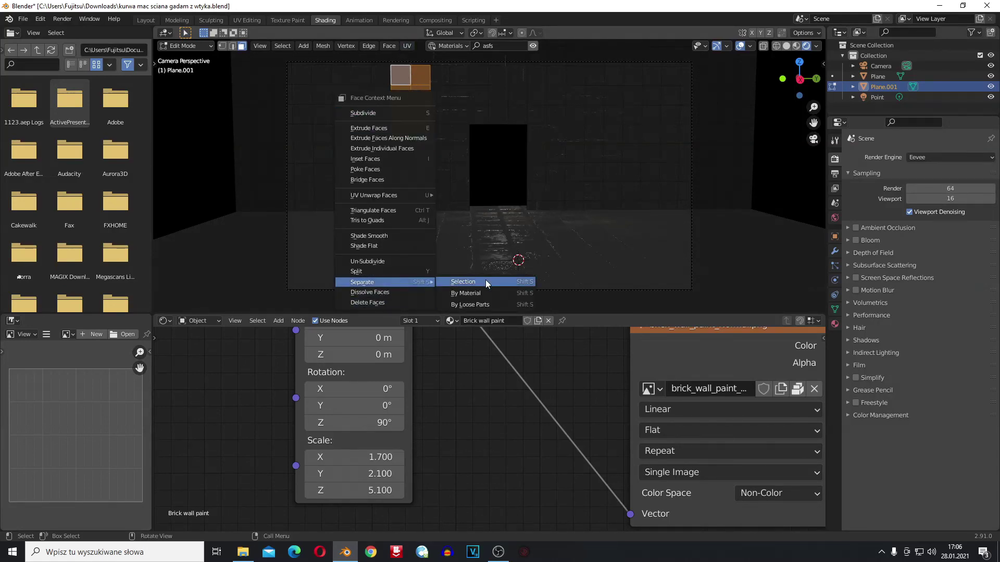
left_click(393, 281)
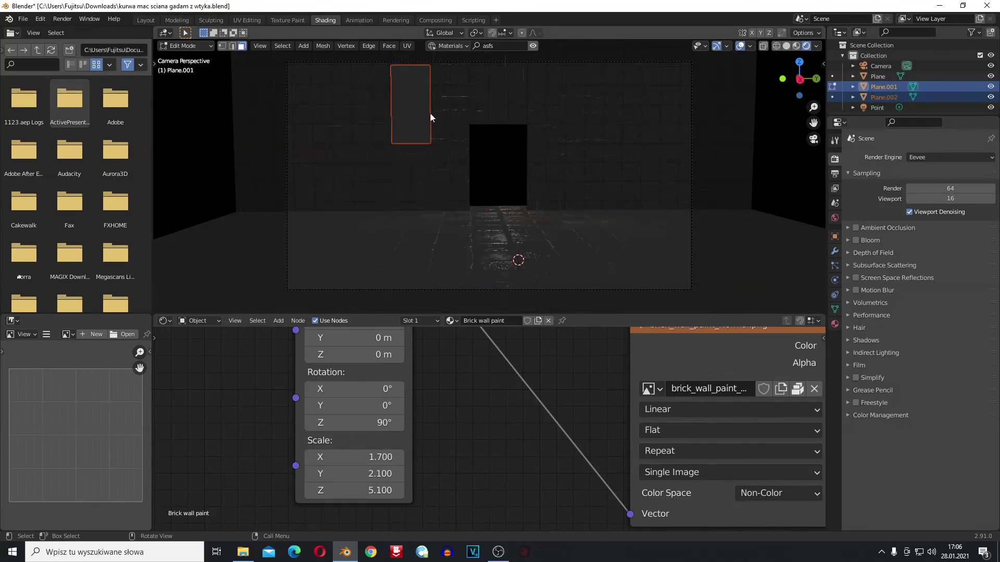
key("Tab")
left_click(414, 105)
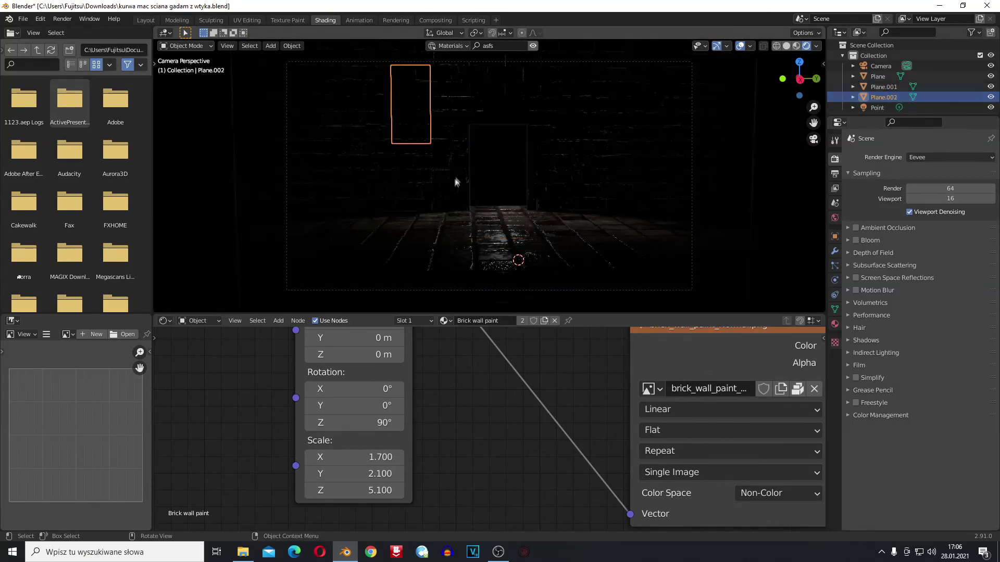
key("ctrl+z")
left_click(423, 102)
left_click(498, 168)
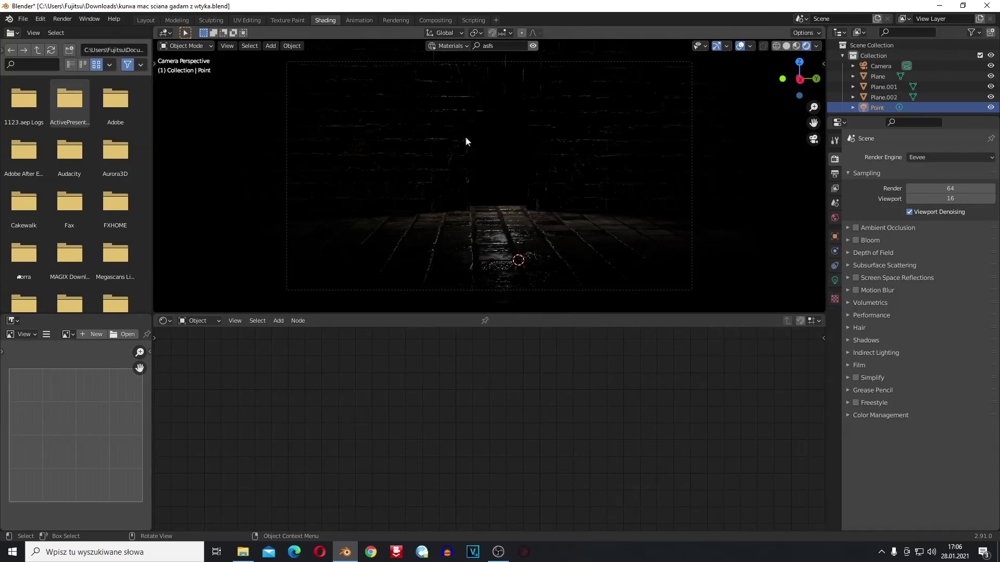
scroll(502, 174, "up", 3)
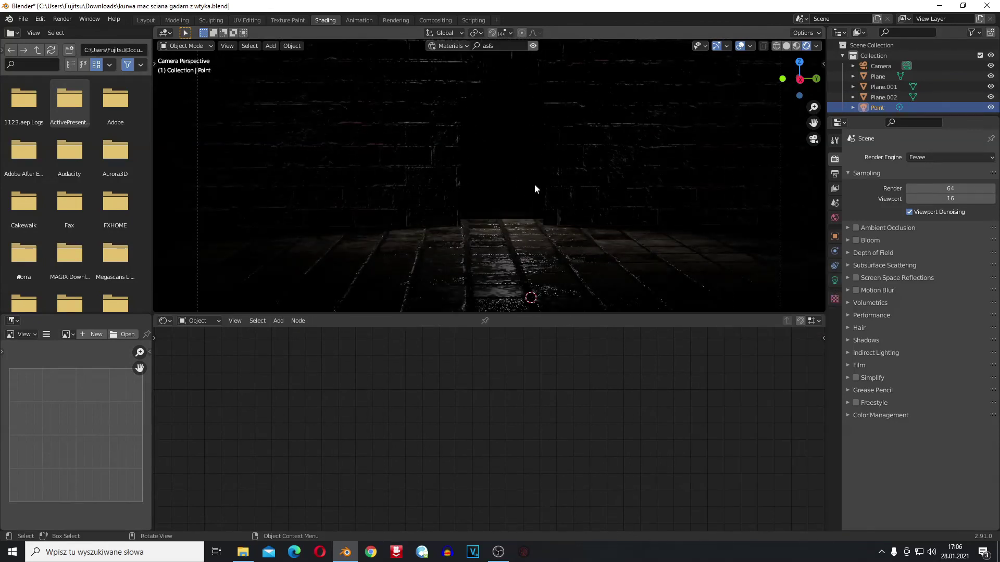